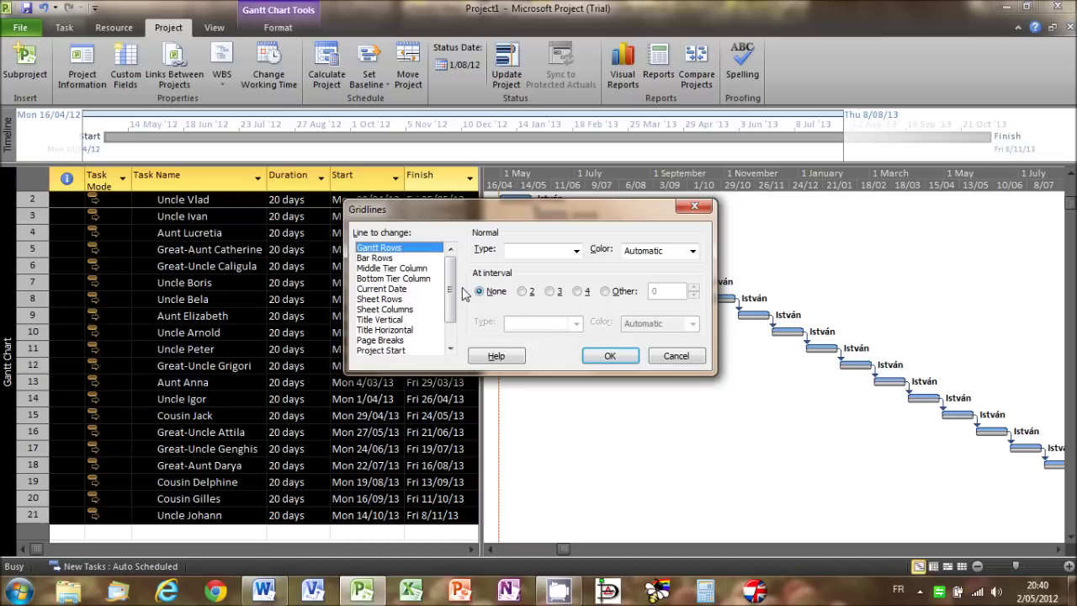
Format the Status Date gridline as a solid line in the standard purple colour and apply the change
{"action": "left_click_drag", "start_coordinate": [452, 296], "coordinate": [453, 316]}
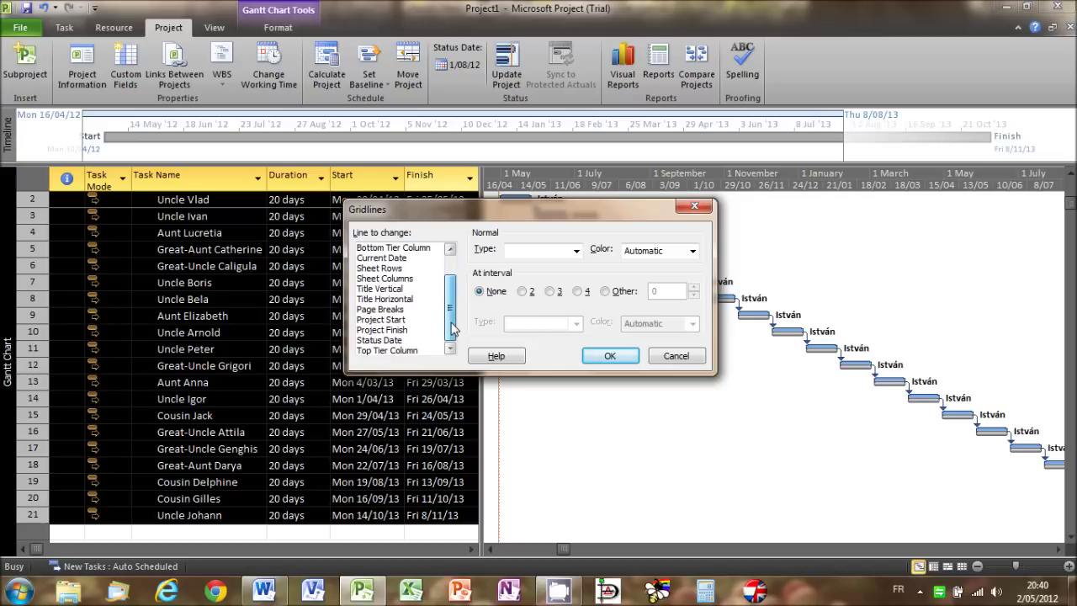
{"action": "left_click", "coordinate": [402, 343]}
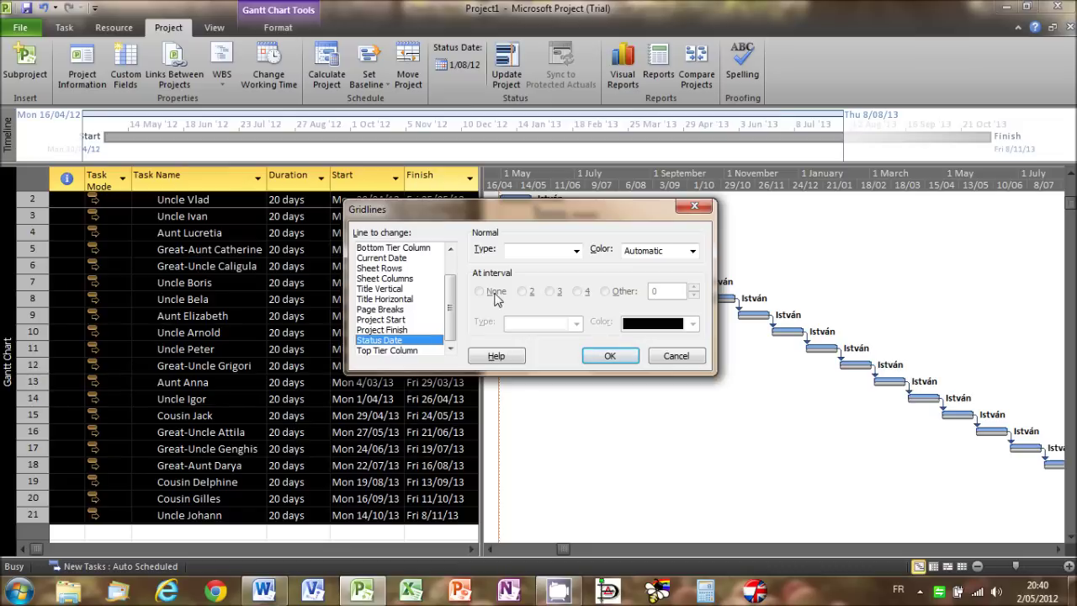
{"action": "left_click", "coordinate": [577, 251]}
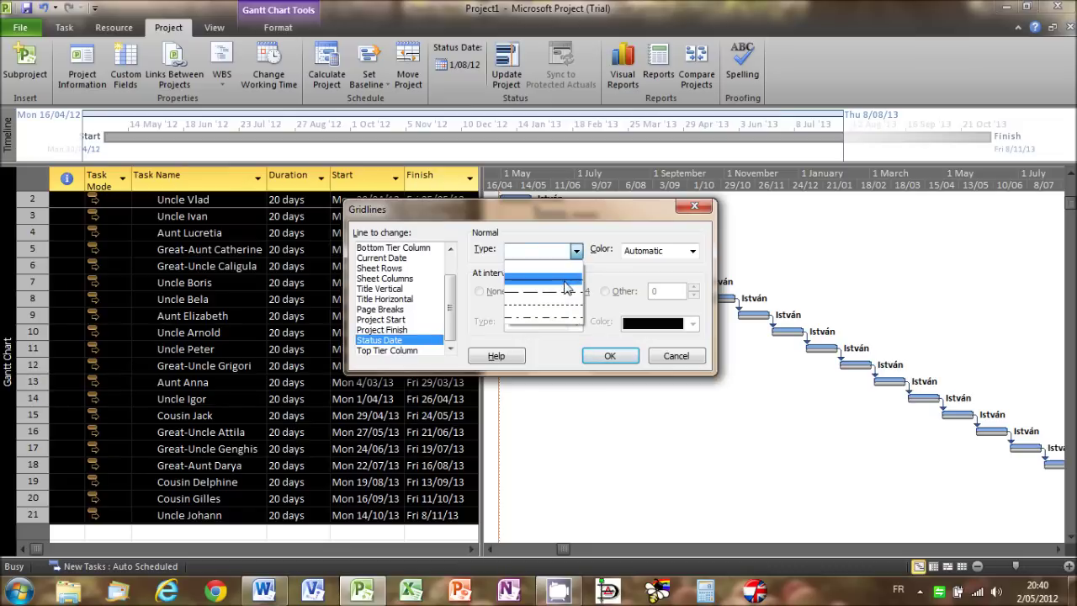
{"action": "left_click", "coordinate": [570, 278]}
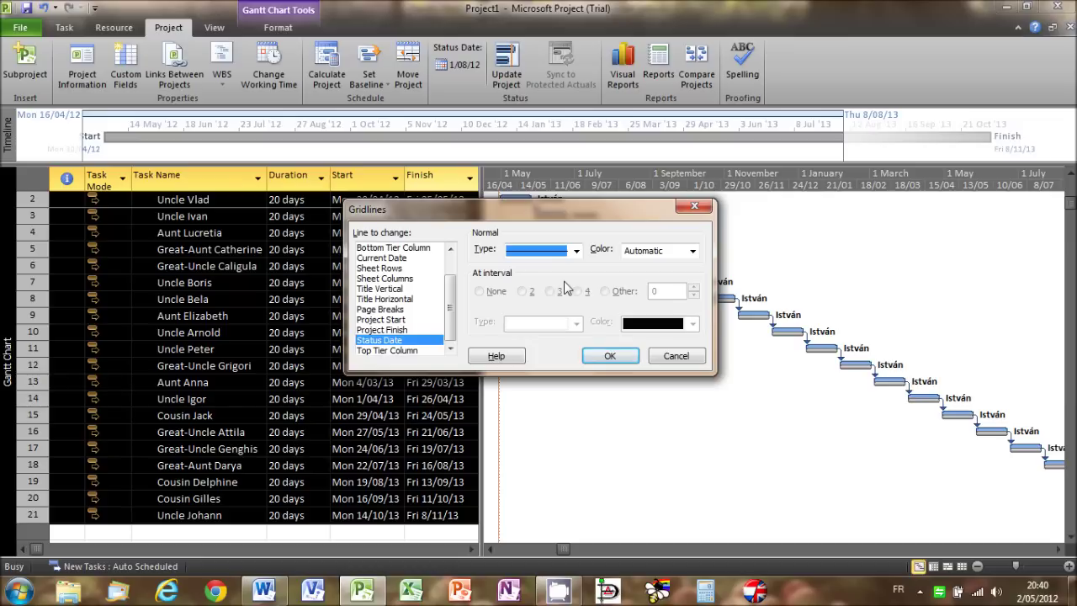
{"action": "left_click", "coordinate": [691, 251]}
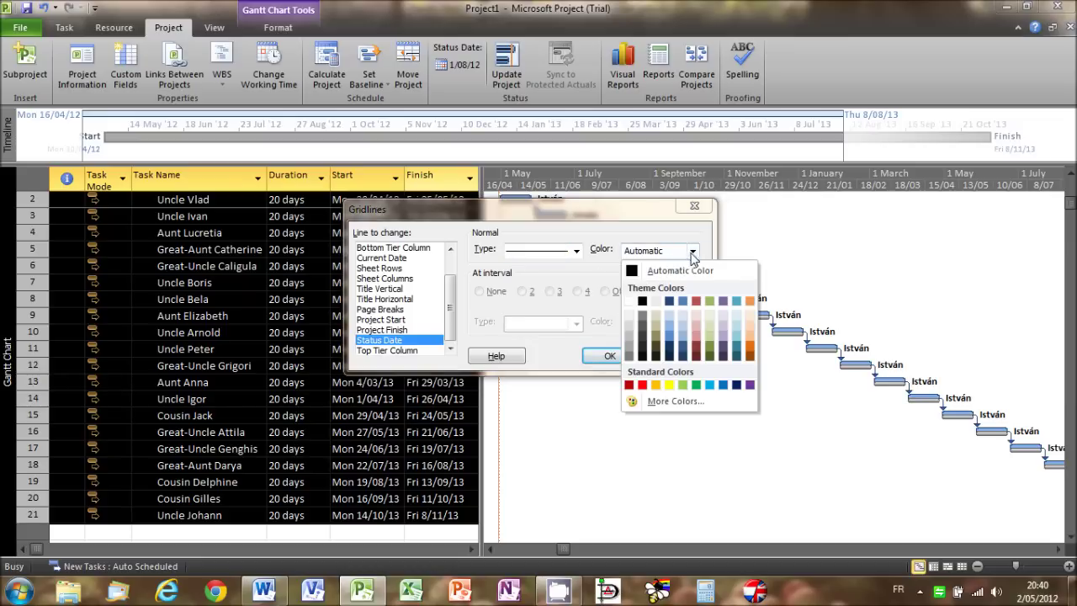
{"action": "left_click", "coordinate": [750, 385]}
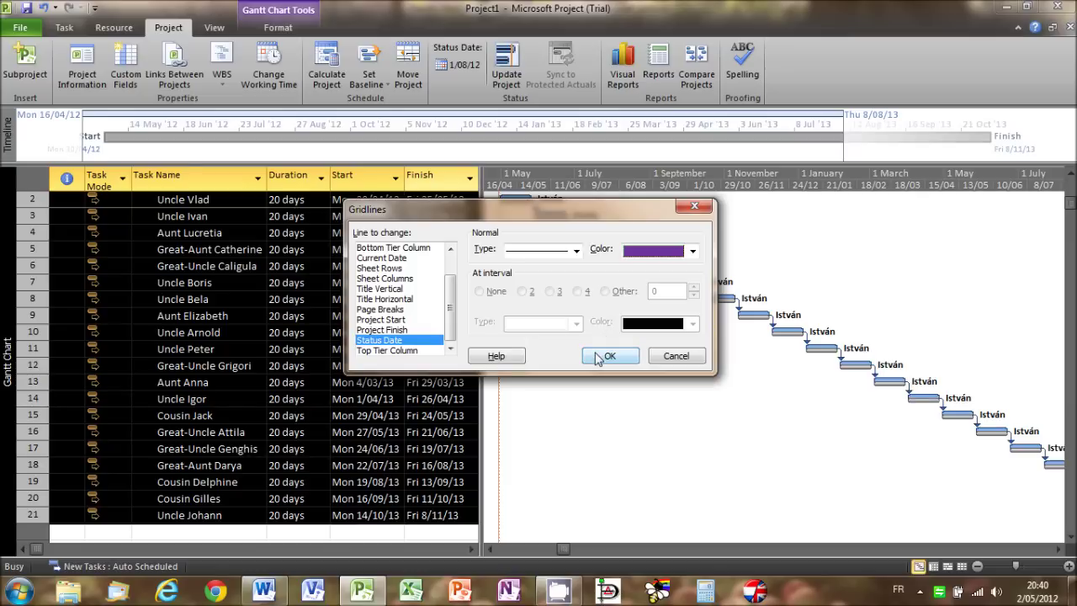
{"action": "left_click", "coordinate": [608, 356]}
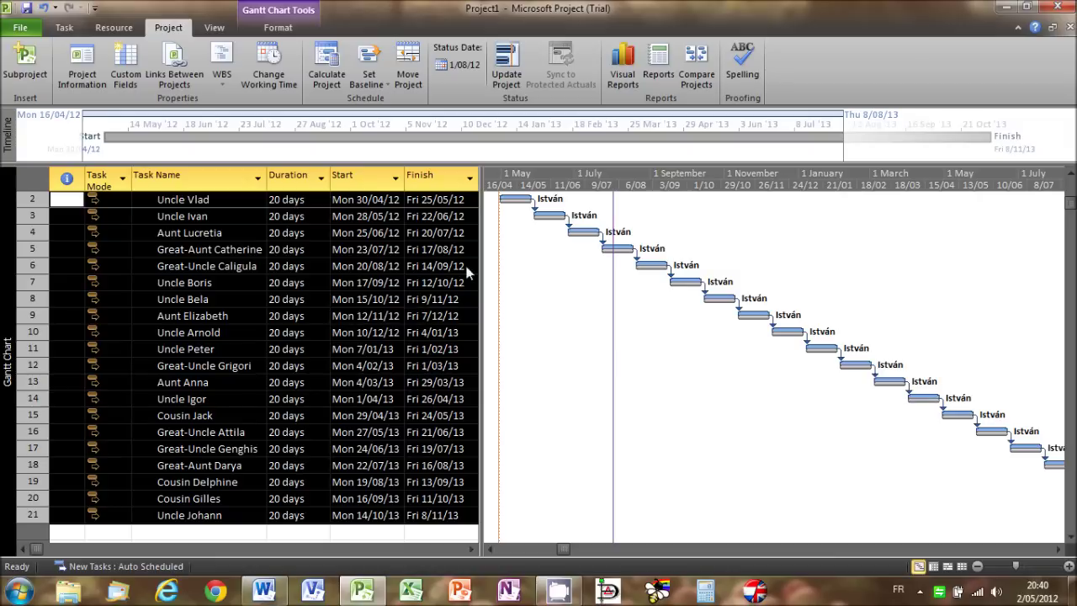
Display the Earned Value table for tasks and widen the table area to show the columns through EAC
{"action": "right_click", "coordinate": [36, 176]}
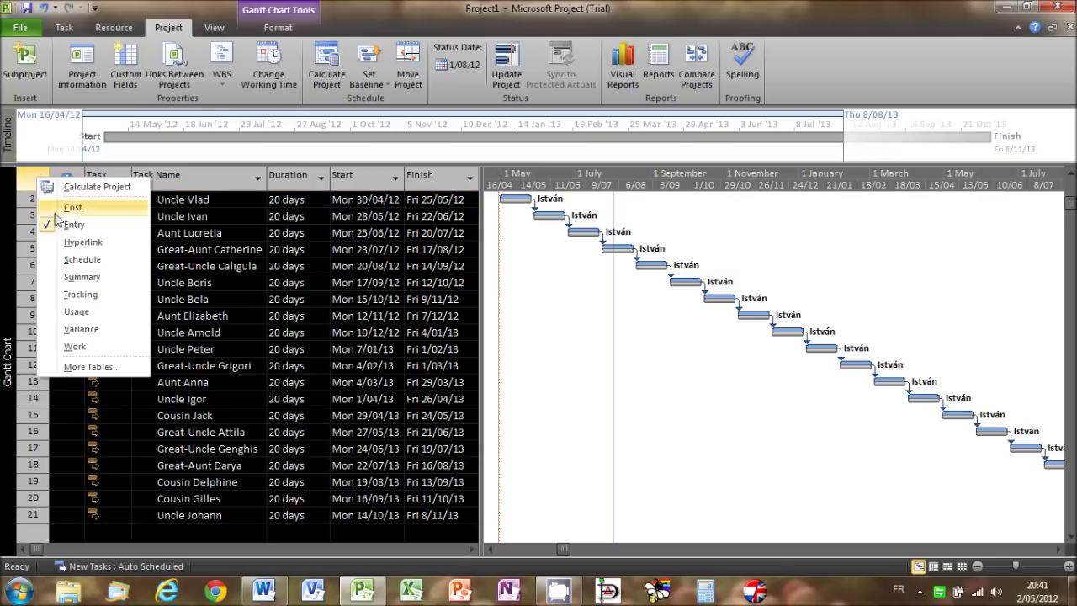
{"action": "left_click", "coordinate": [102, 370]}
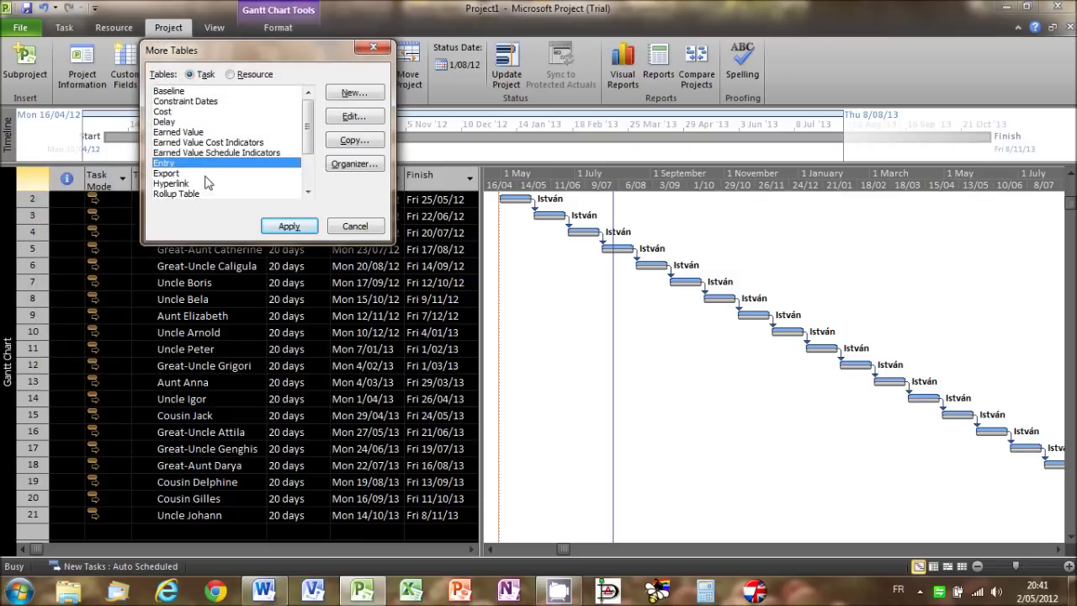
{"action": "left_click", "coordinate": [200, 134]}
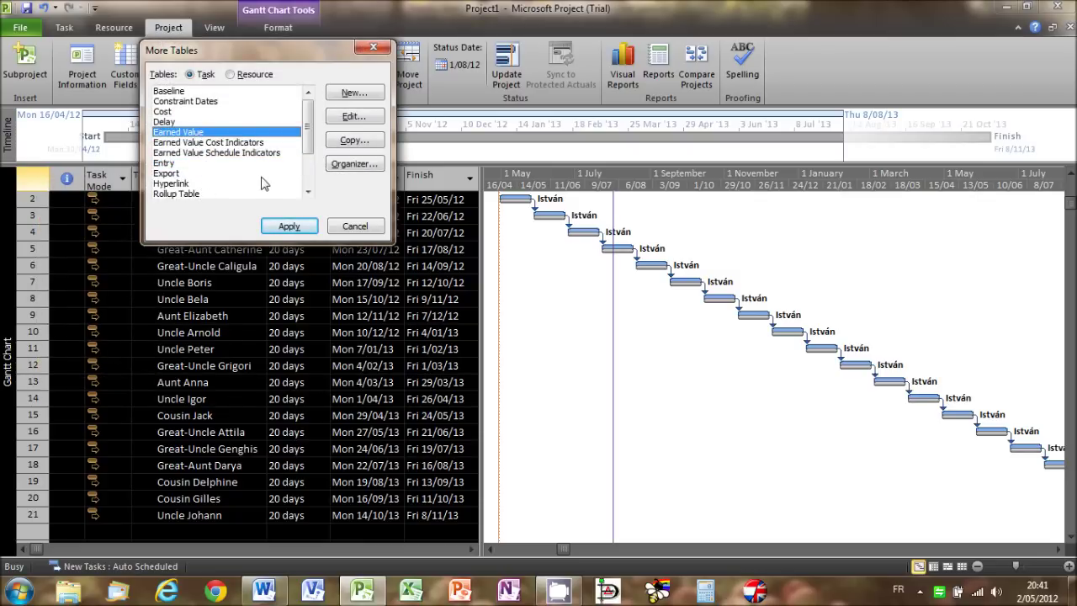
{"action": "left_click", "coordinate": [289, 226]}
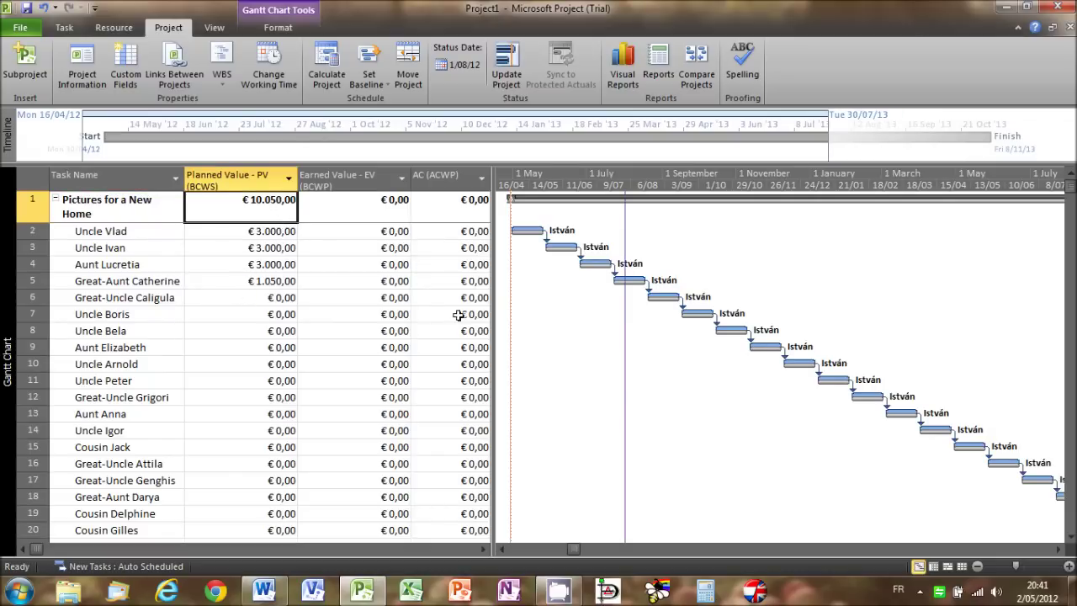
{"action": "left_click_drag", "start_coordinate": [494, 309], "coordinate": [682, 312]}
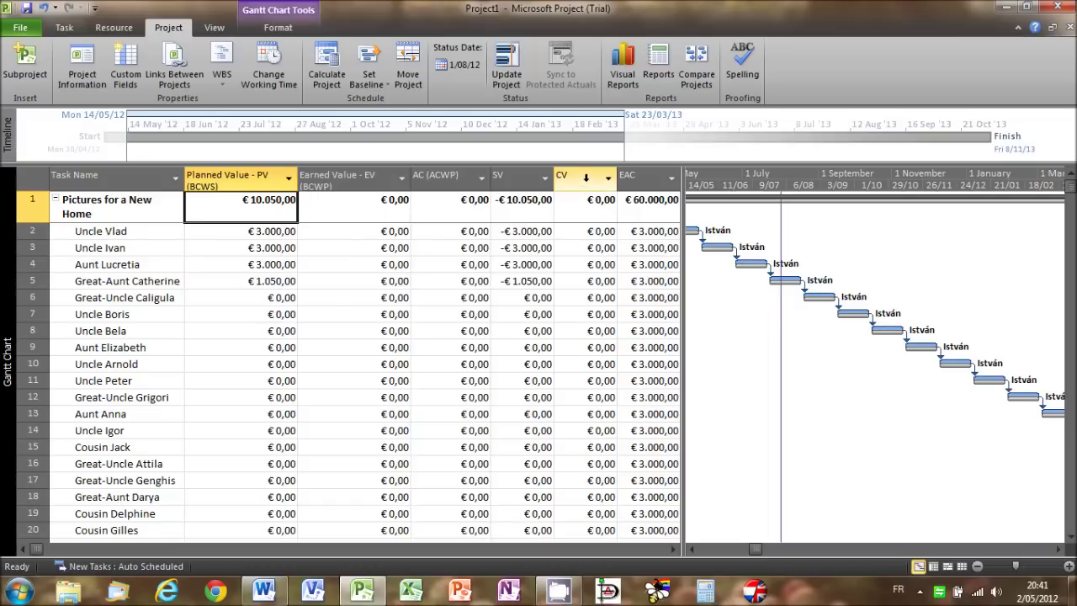
{"action": "mouse_move", "coordinate": [586, 178]}
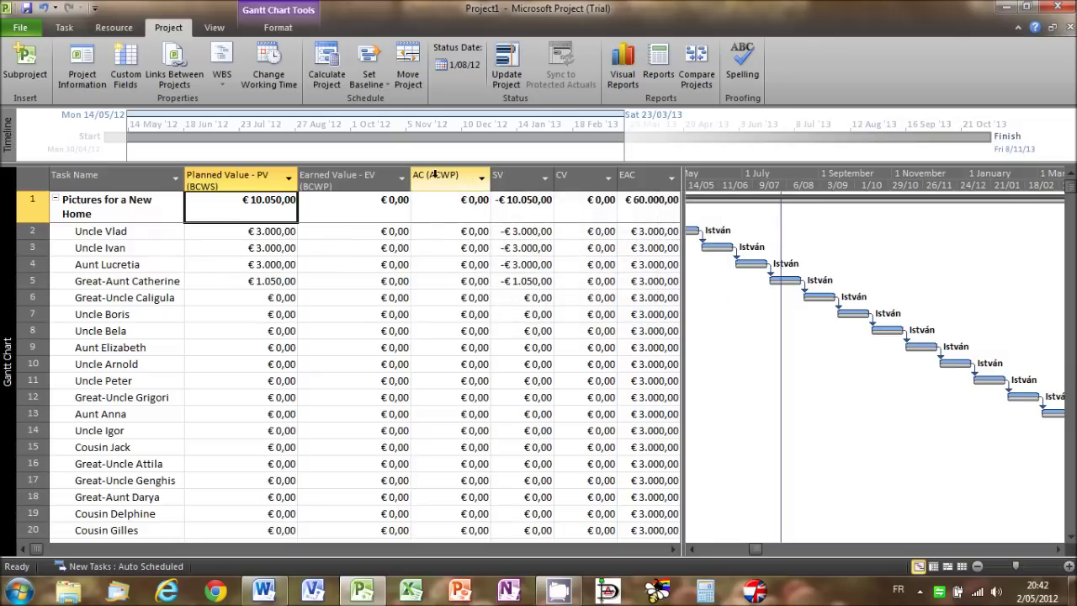
{"action": "mouse_move", "coordinate": [390, 177]}
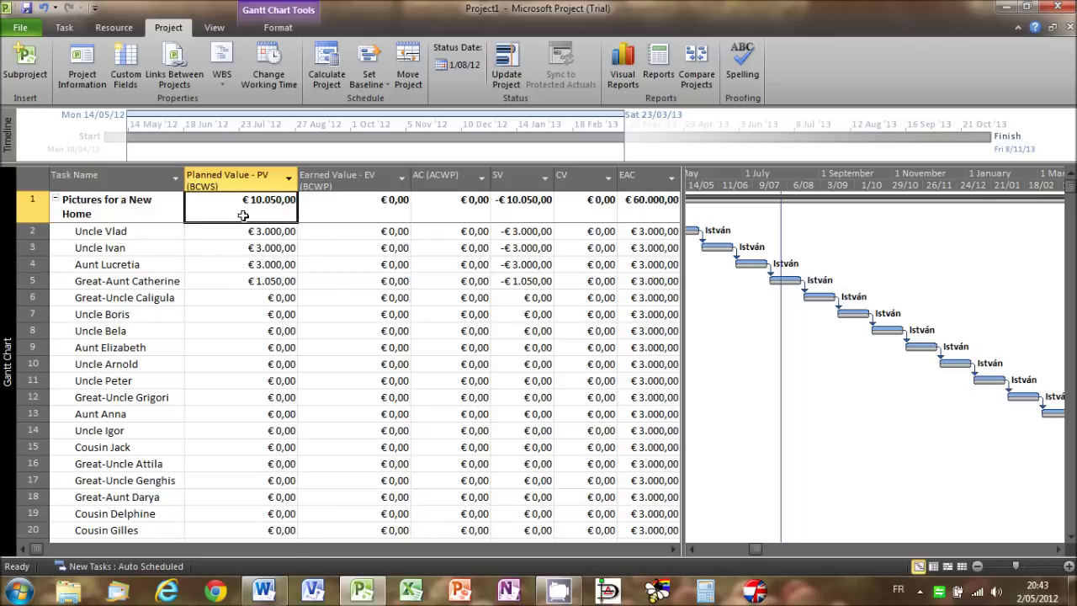
Return to the Entry table and set task 6's duration to 60 days, giving increased required work as the reason
{"action": "right_click", "coordinate": [27, 175]}
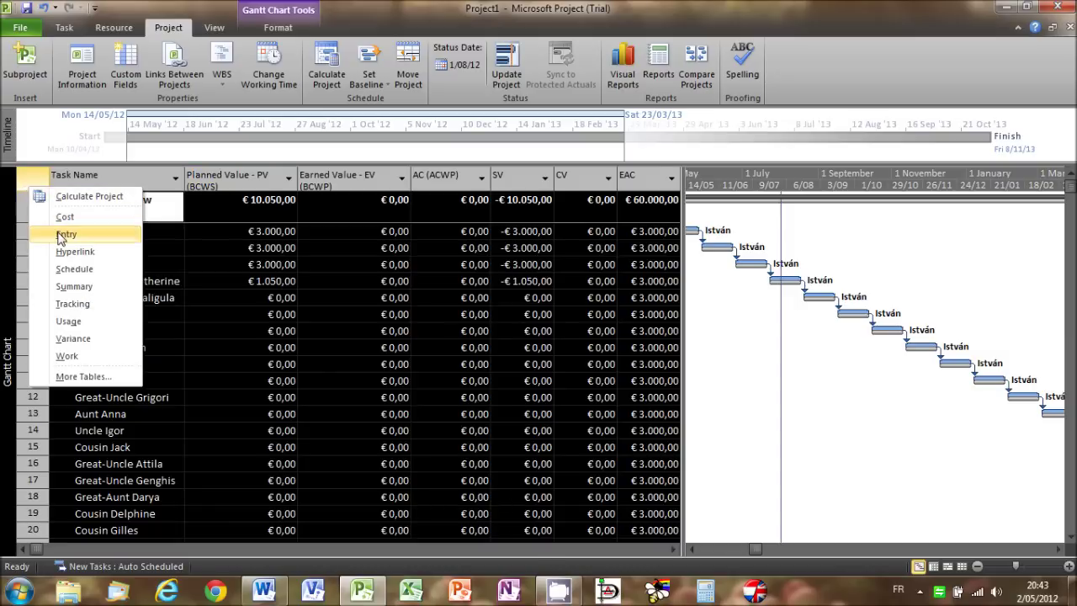
{"action": "left_click", "coordinate": [61, 236]}
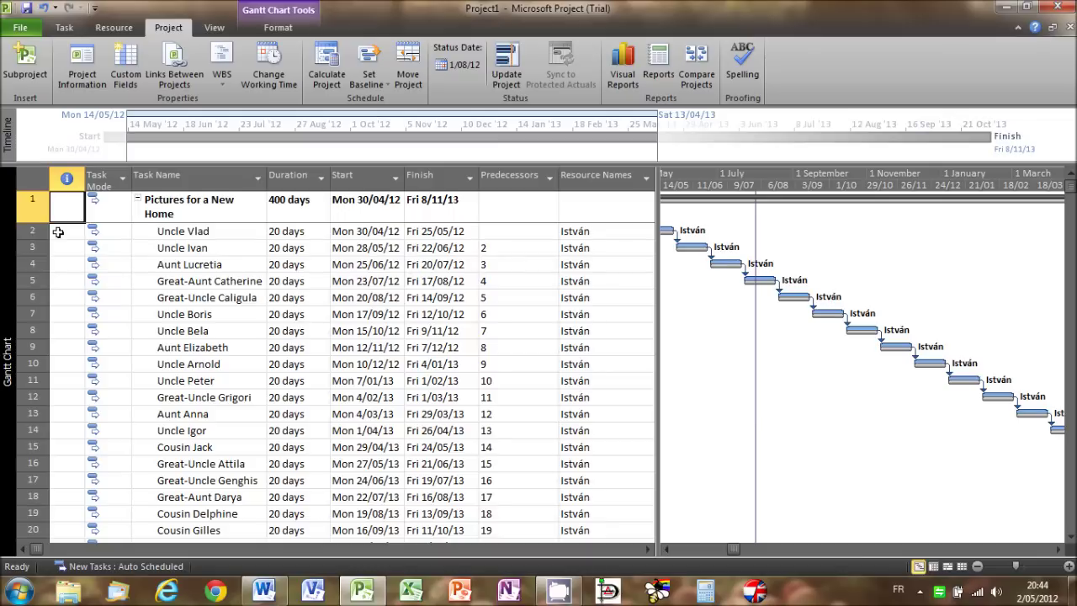
{"action": "left_click", "coordinate": [271, 300]}
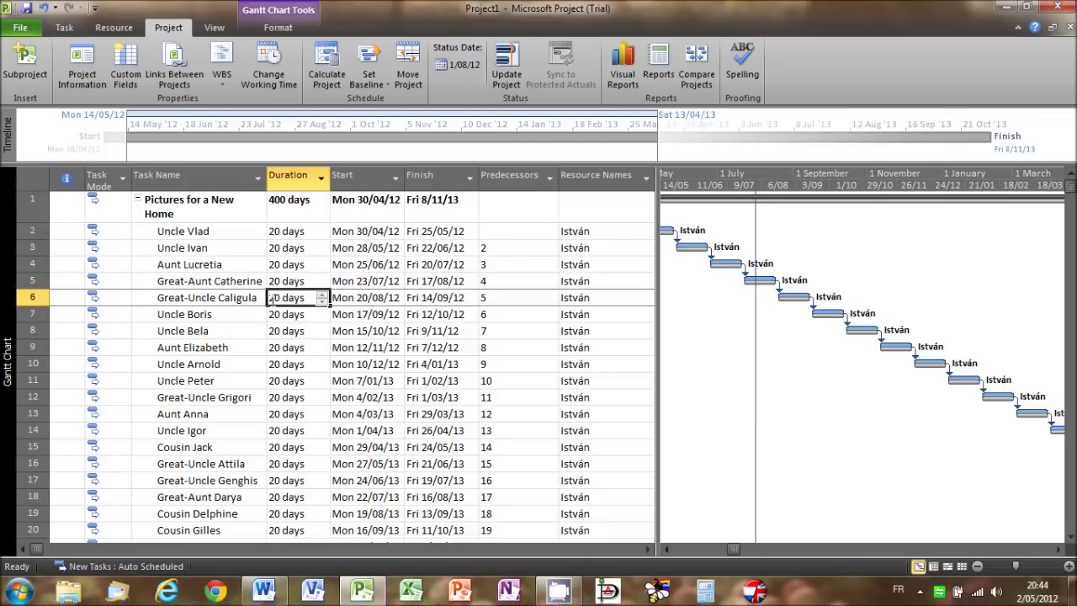
{"action": "type", "text": "20"}
{"action": "key", "text": "BackSpace"}
{"action": "key", "text": "BackSpace"}
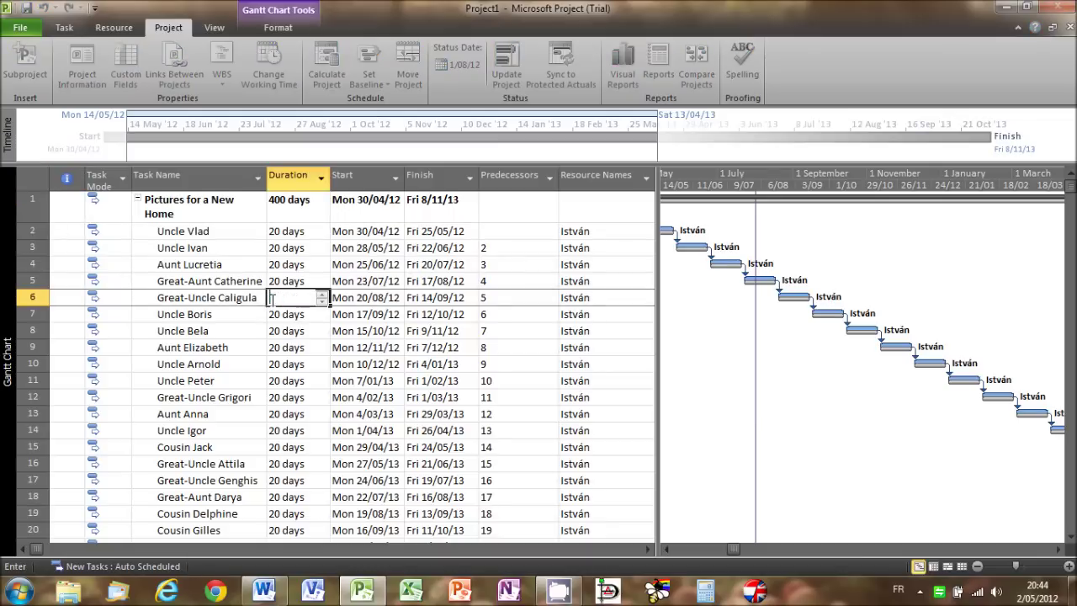
{"action": "type", "text": "60d"}
{"action": "key", "text": "Return"}
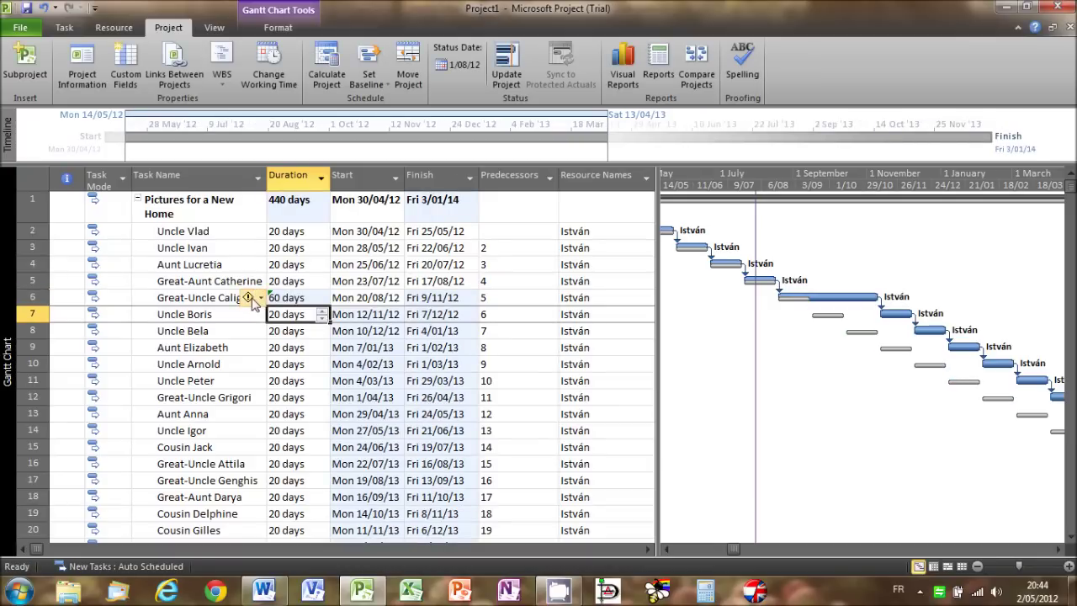
{"action": "left_click", "coordinate": [249, 298]}
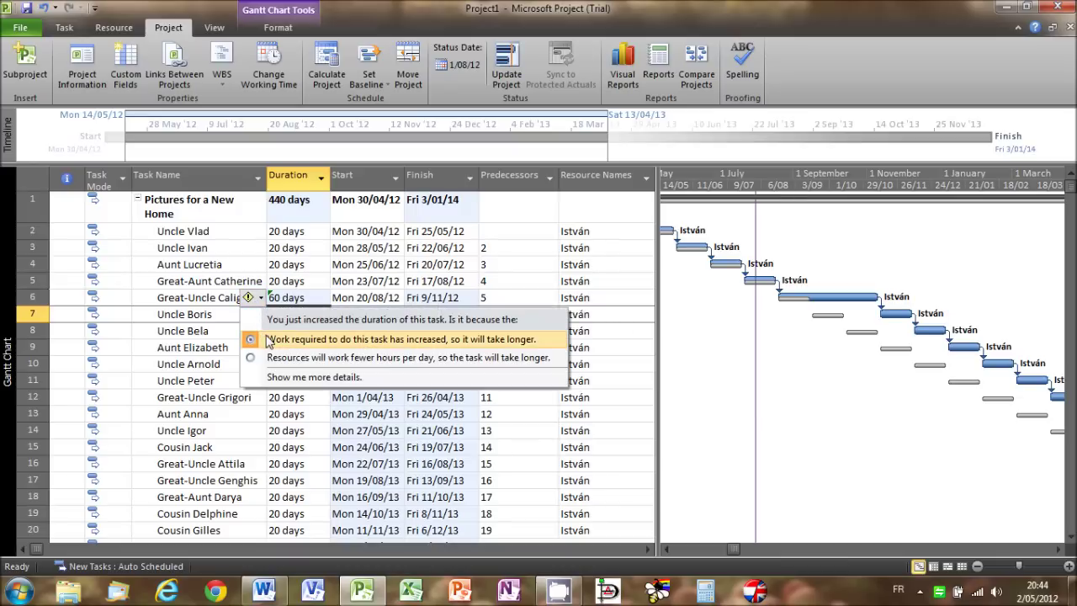
{"action": "left_click", "coordinate": [266, 334]}
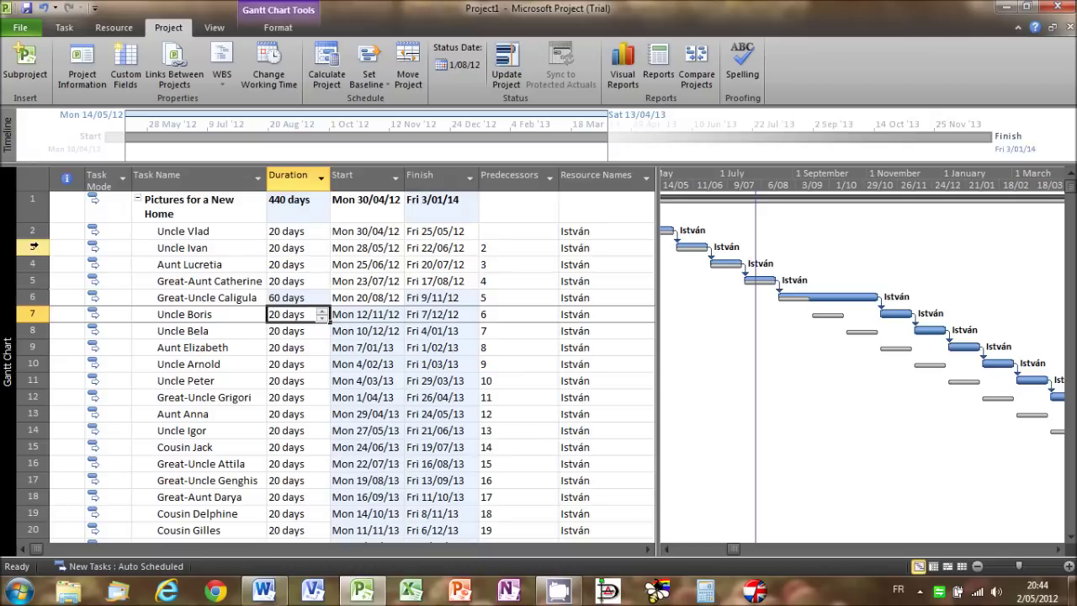
Mark tasks 2 through 6 as 100% complete
{"action": "left_click_drag", "start_coordinate": [32, 233], "coordinate": [31, 296]}
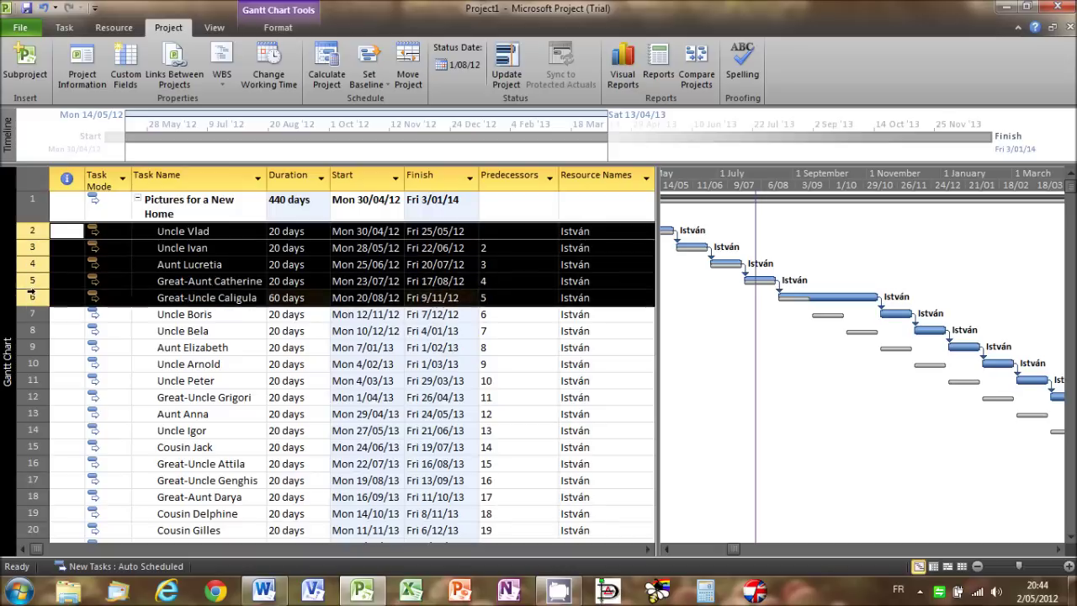
{"action": "left_click", "coordinate": [63, 28]}
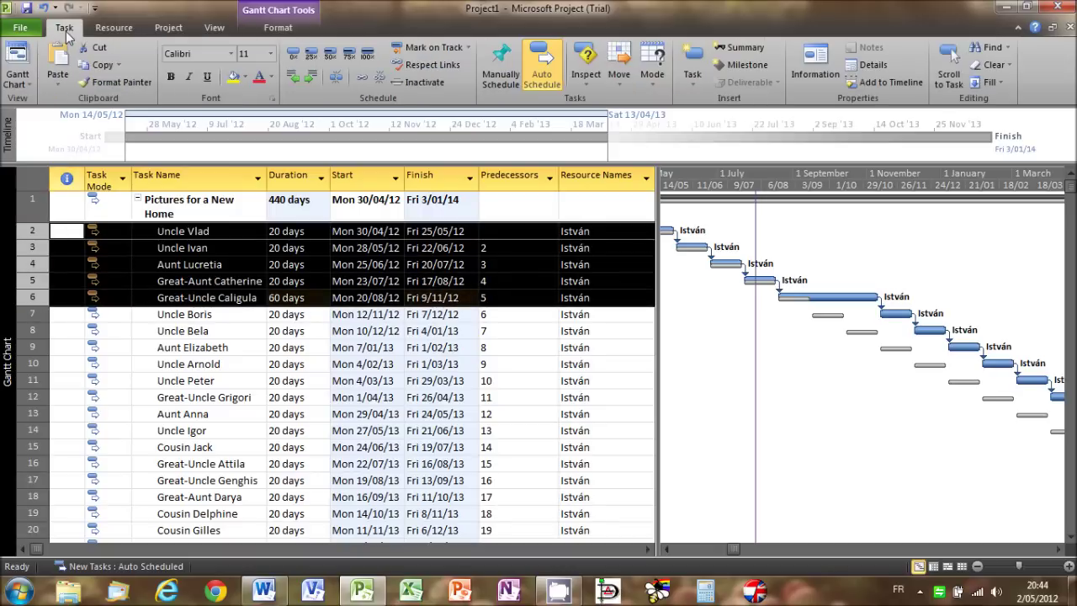
{"action": "left_click", "coordinate": [367, 54]}
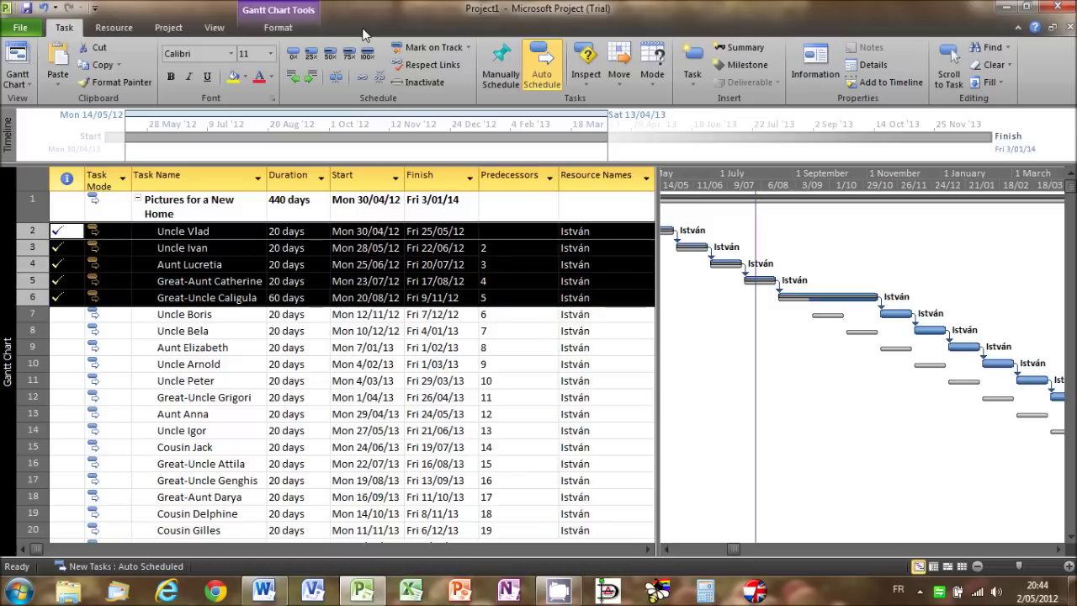
Set the project's status date to 01/01/13
{"action": "left_click", "coordinate": [167, 28]}
{"action": "left_click", "coordinate": [442, 67]}
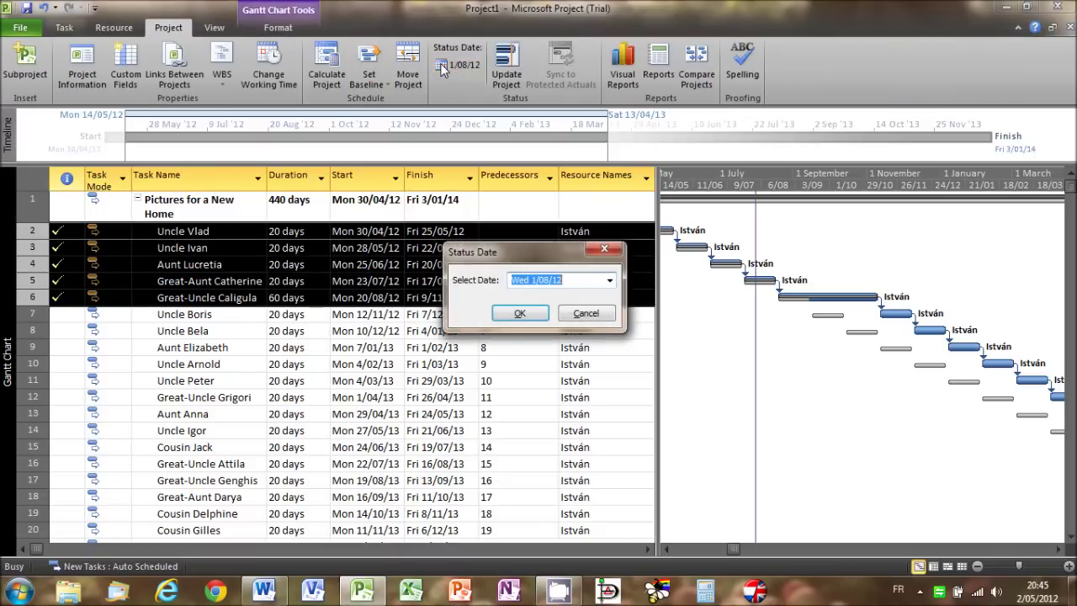
{"action": "type", "text": "01/01/"}
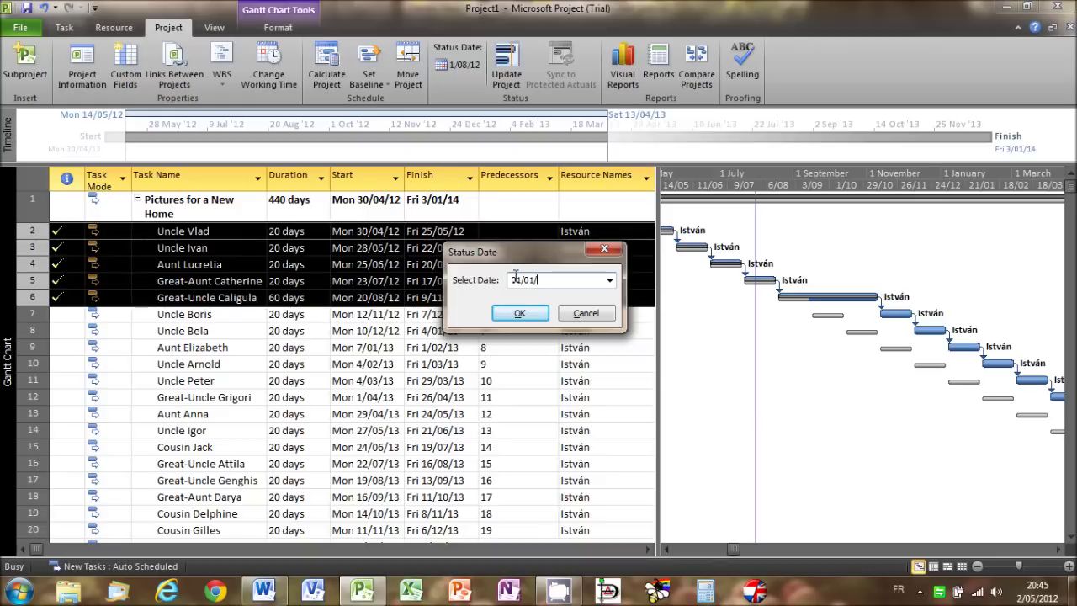
{"action": "type", "text": "13"}
{"action": "left_click", "coordinate": [516, 314]}
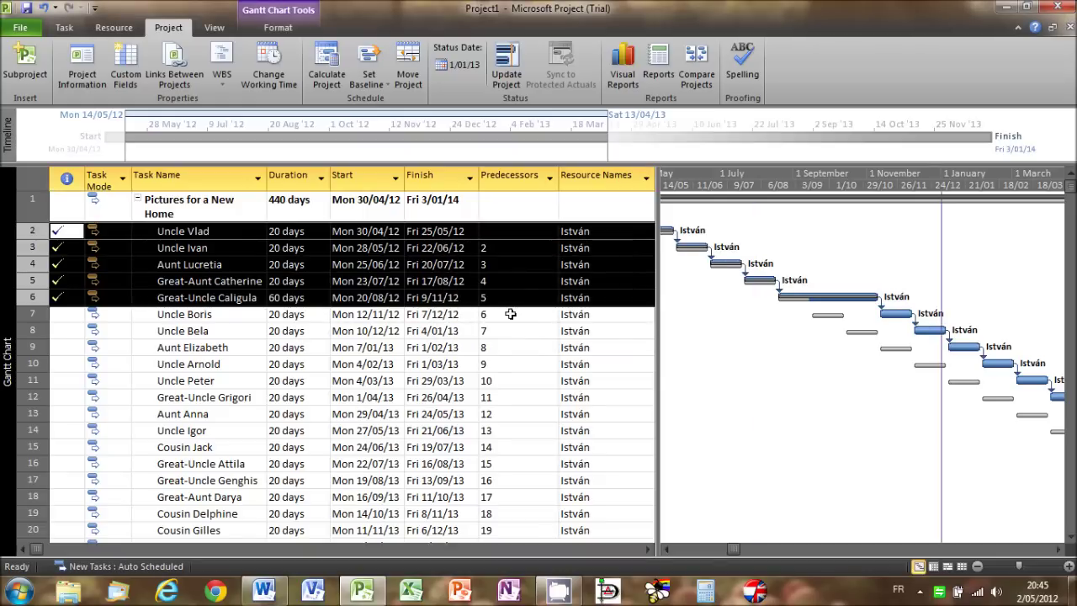
Show more of the Gantt chart, and switch the task table to Earned Value to review the figures
{"action": "left_click_drag", "start_coordinate": [652, 348], "coordinate": [537, 353]}
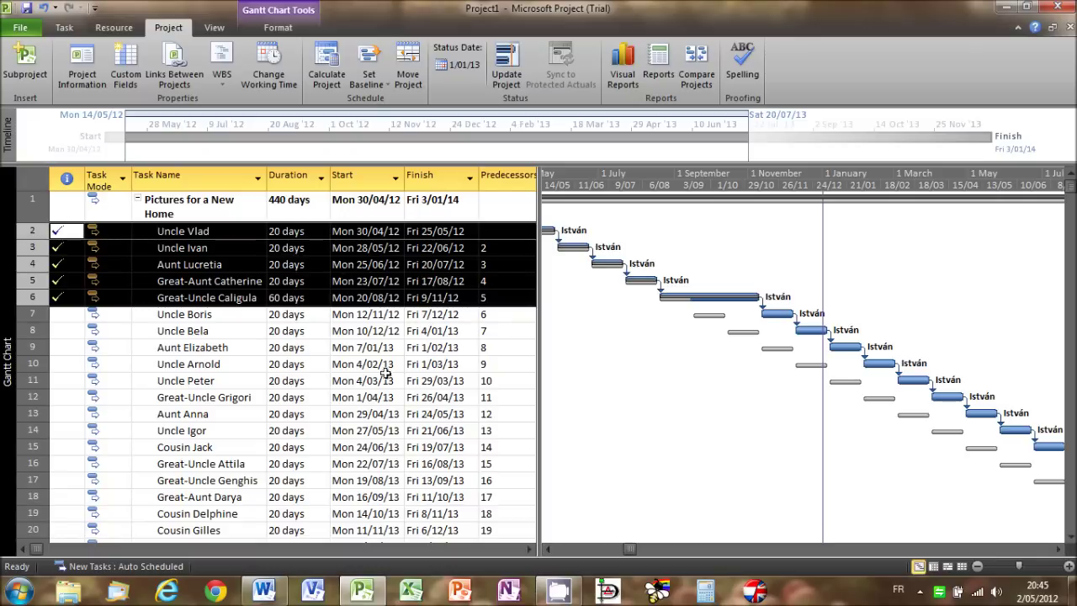
{"action": "right_click", "coordinate": [32, 184]}
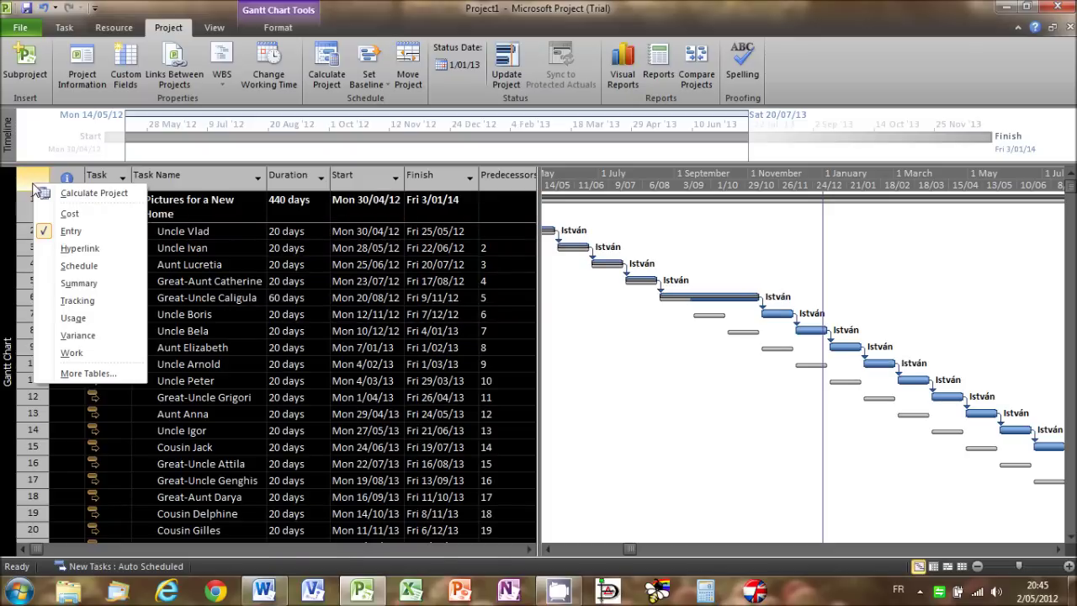
{"action": "left_click", "coordinate": [93, 373]}
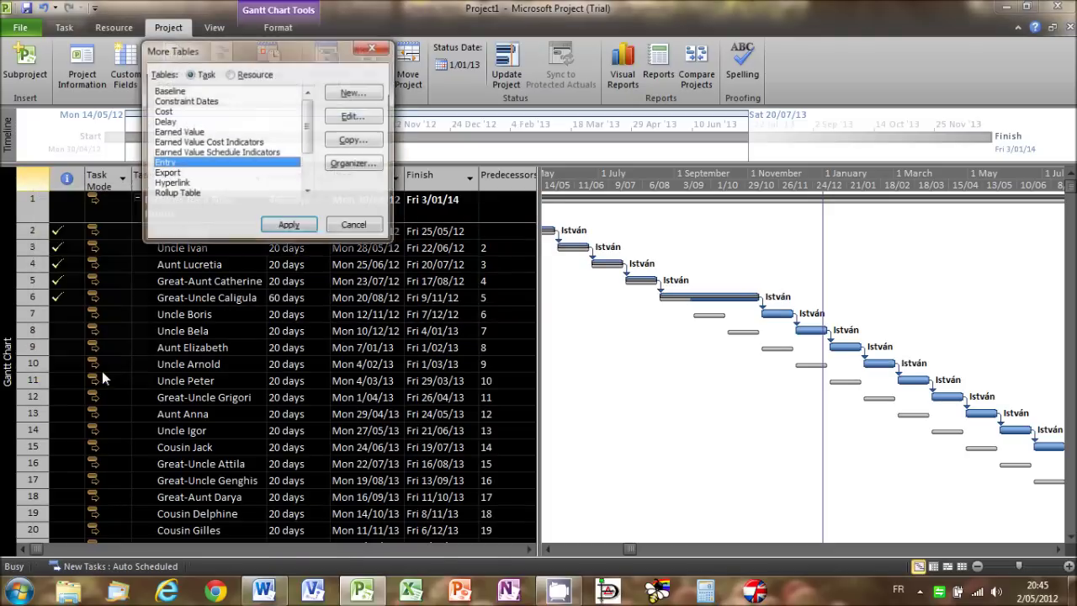
{"action": "left_click", "coordinate": [197, 133]}
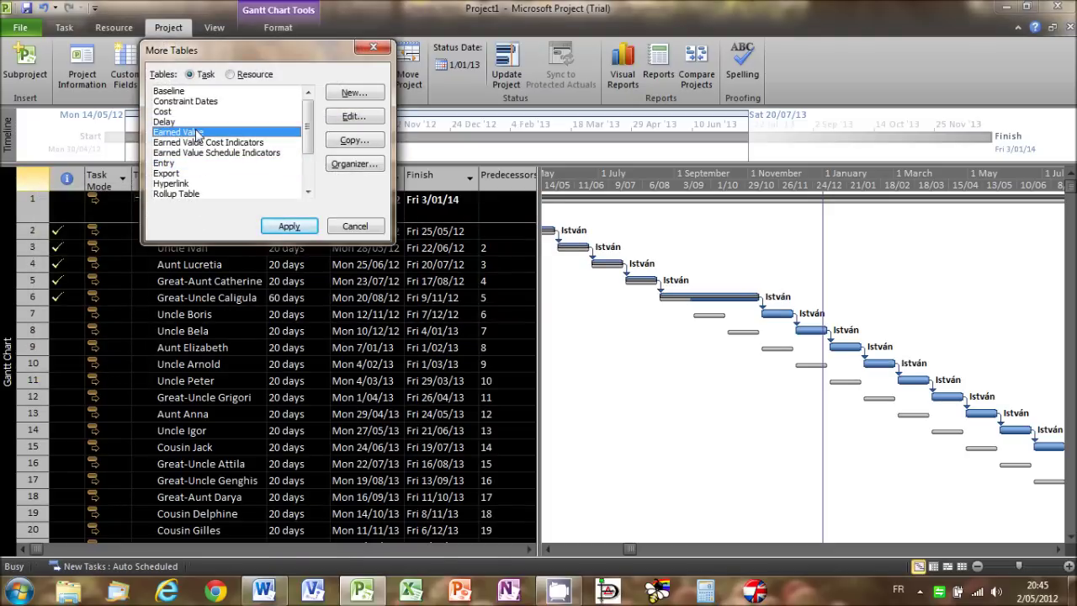
{"action": "left_click", "coordinate": [277, 225]}
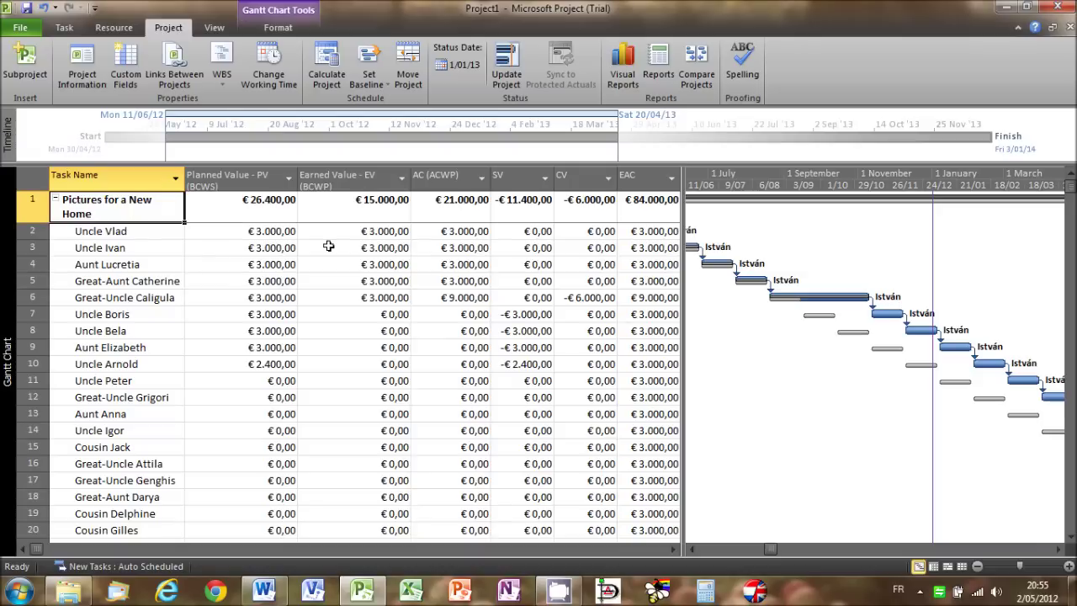
Switch the task table to Earned Value Schedule Indicators to examine the schedule variance and SPI figures
{"action": "right_click", "coordinate": [33, 178]}
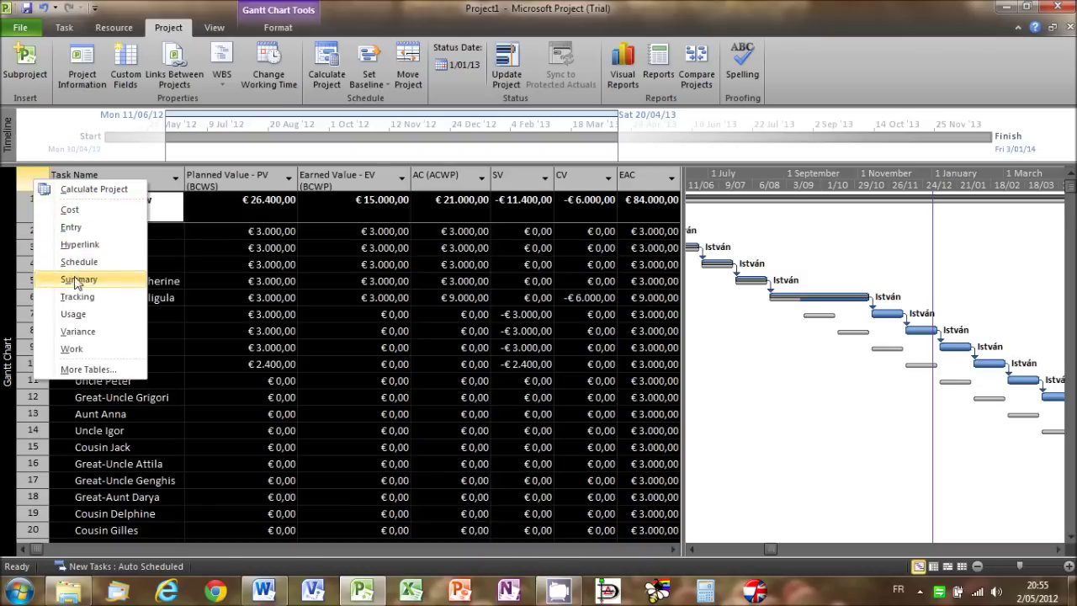
{"action": "left_click", "coordinate": [100, 373]}
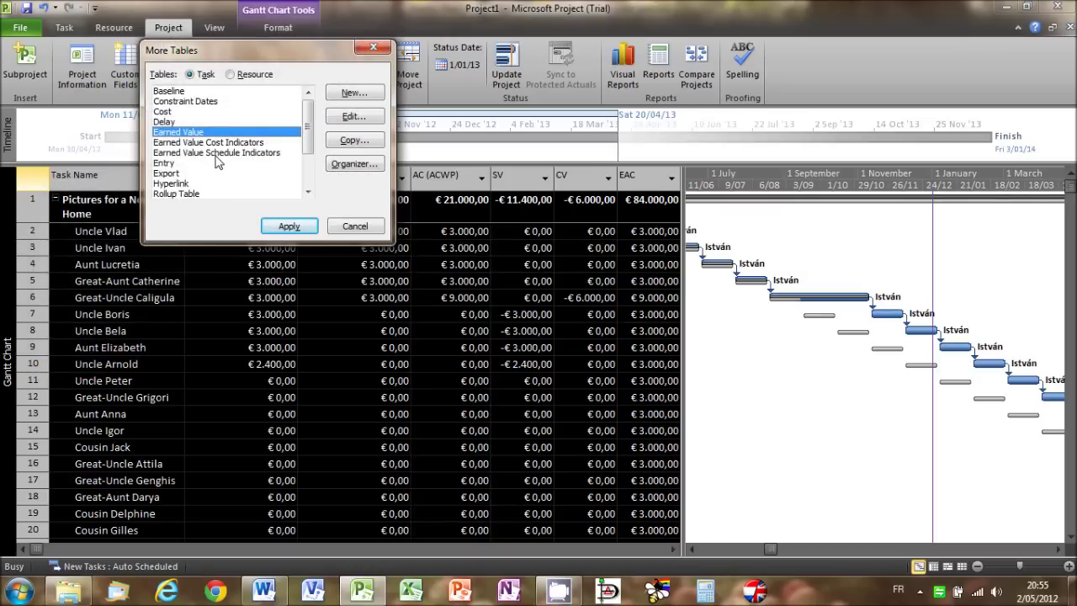
{"action": "left_click", "coordinate": [215, 154]}
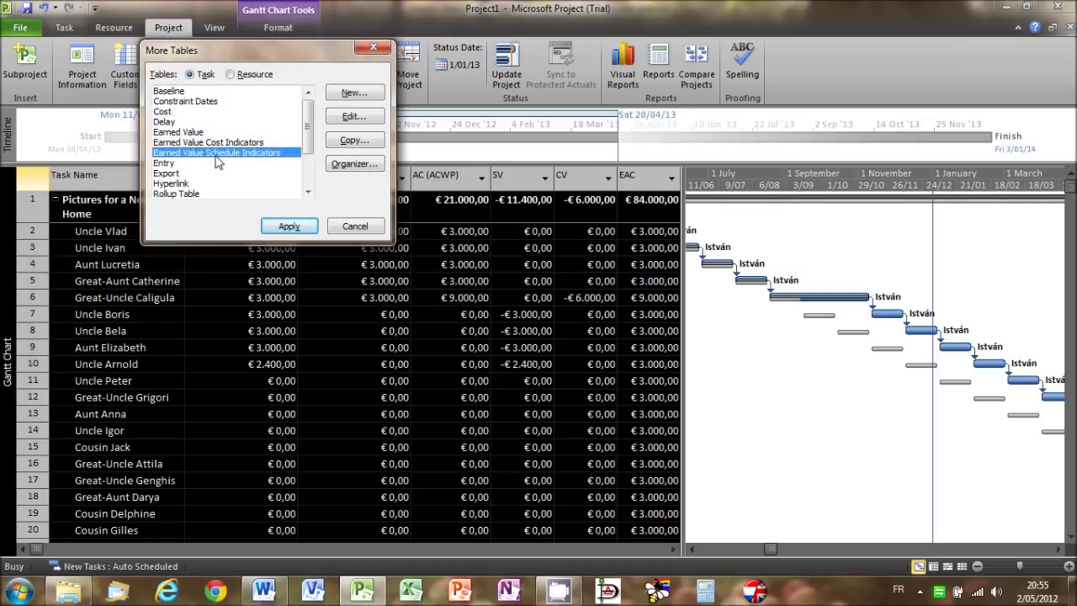
{"action": "left_click", "coordinate": [286, 225]}
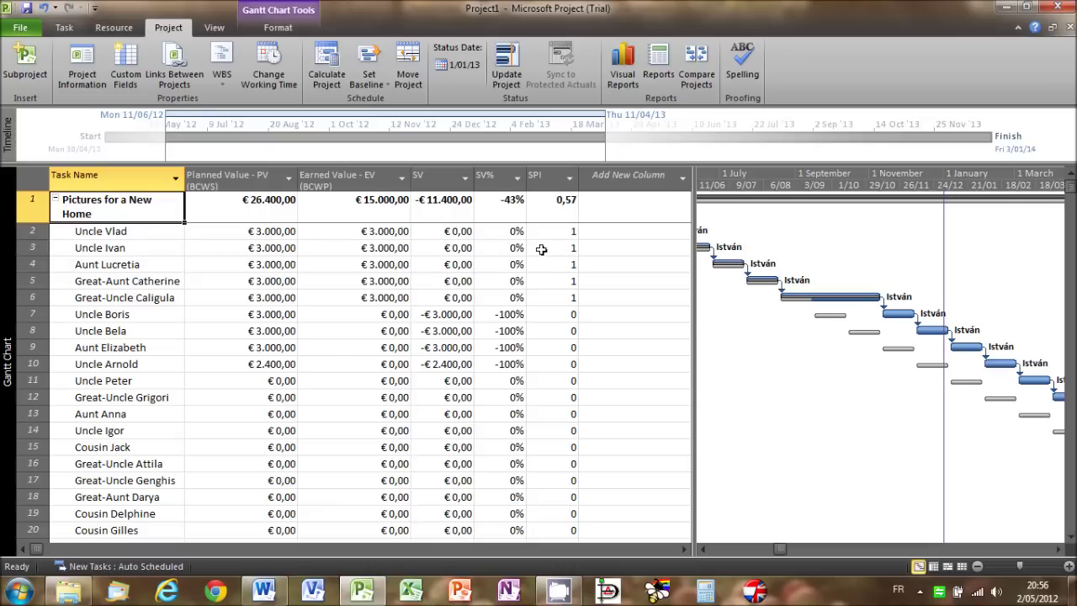
Switch the task table to Earned Value Cost Indicators to examine the cost variance, CPI, BAC and EAC figures
{"action": "right_click", "coordinate": [34, 180]}
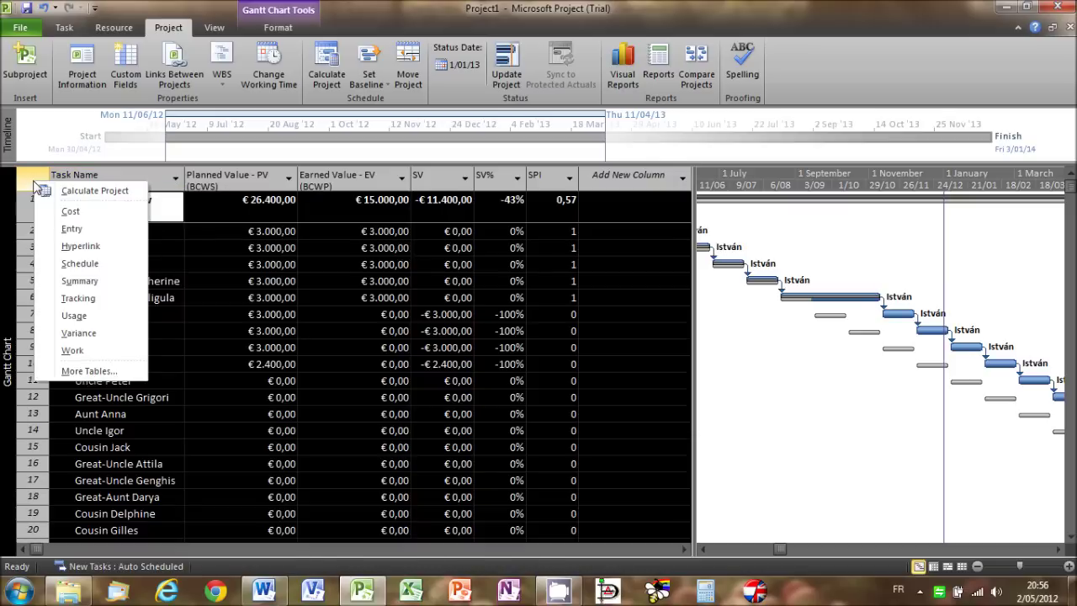
{"action": "left_click", "coordinate": [99, 371]}
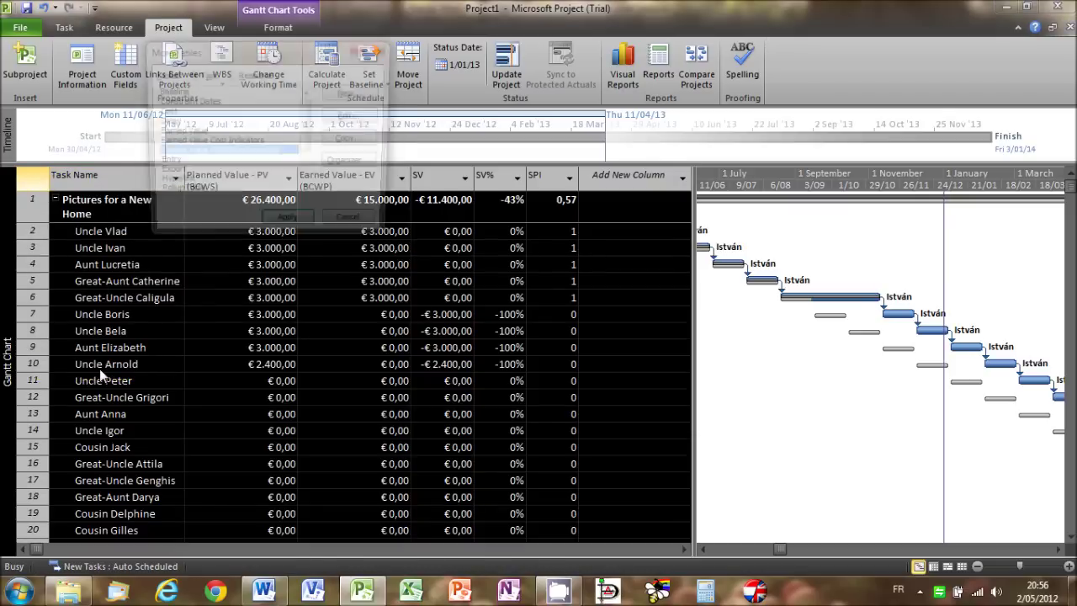
{"action": "left_click", "coordinate": [208, 143]}
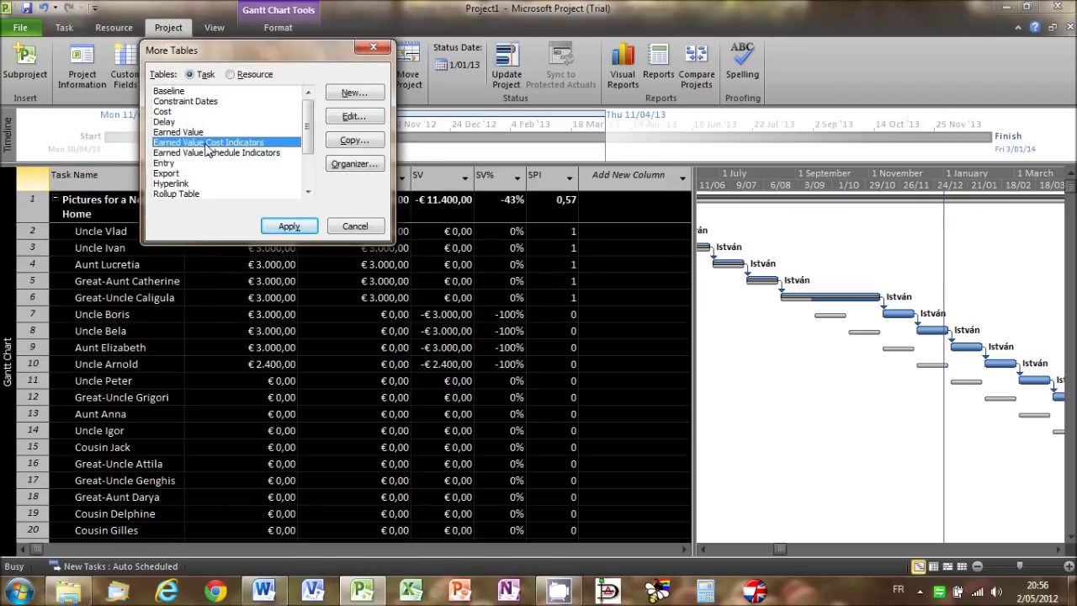
{"action": "left_click", "coordinate": [276, 226]}
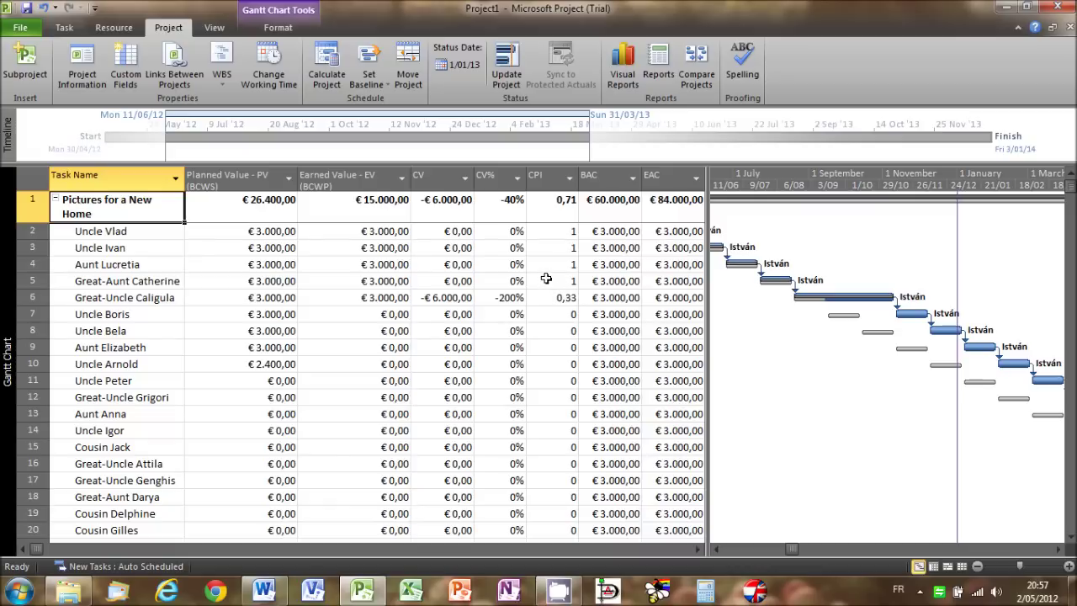
Return to the Entry table and set the duration of tasks 7 through 21 to 15 days in one edit
{"action": "right_click", "coordinate": [32, 179]}
{"action": "left_click", "coordinate": [61, 220]}
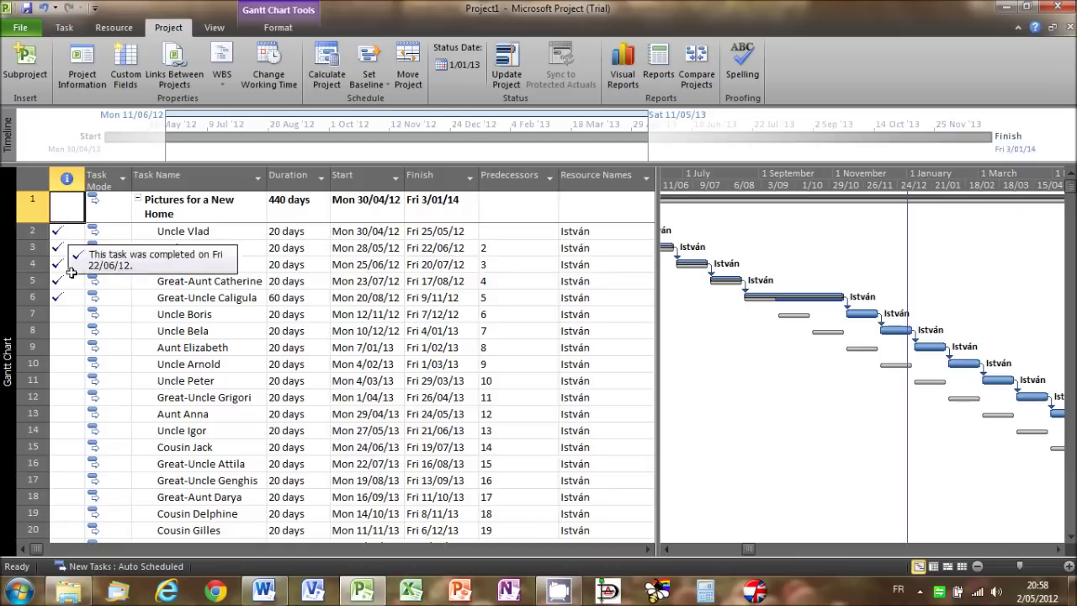
{"action": "left_click", "coordinate": [34, 314]}
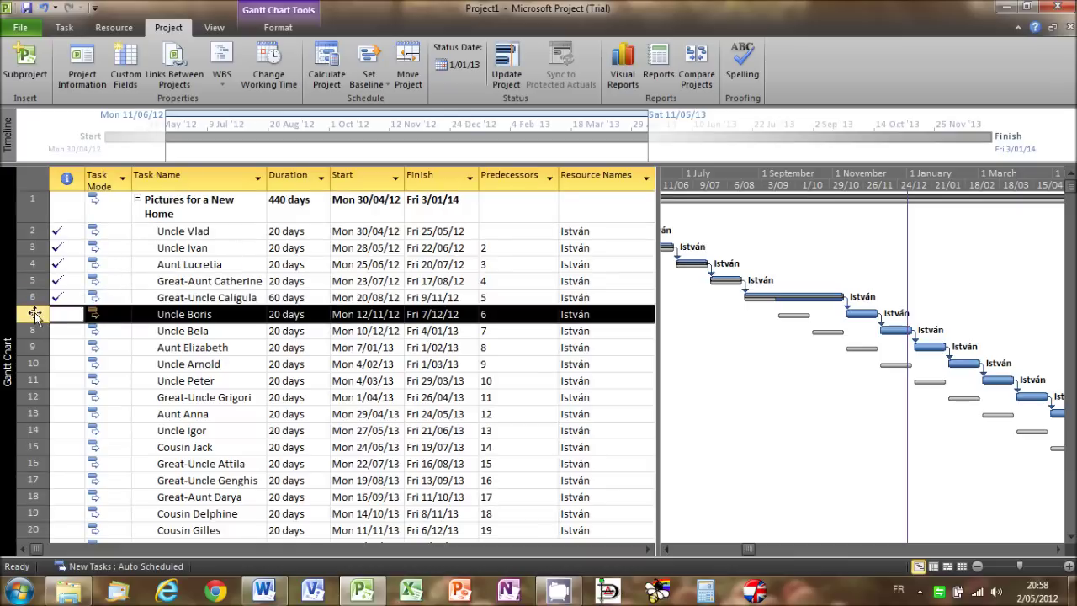
{"action": "left_click_drag", "start_coordinate": [34, 314], "coordinate": [34, 534]}
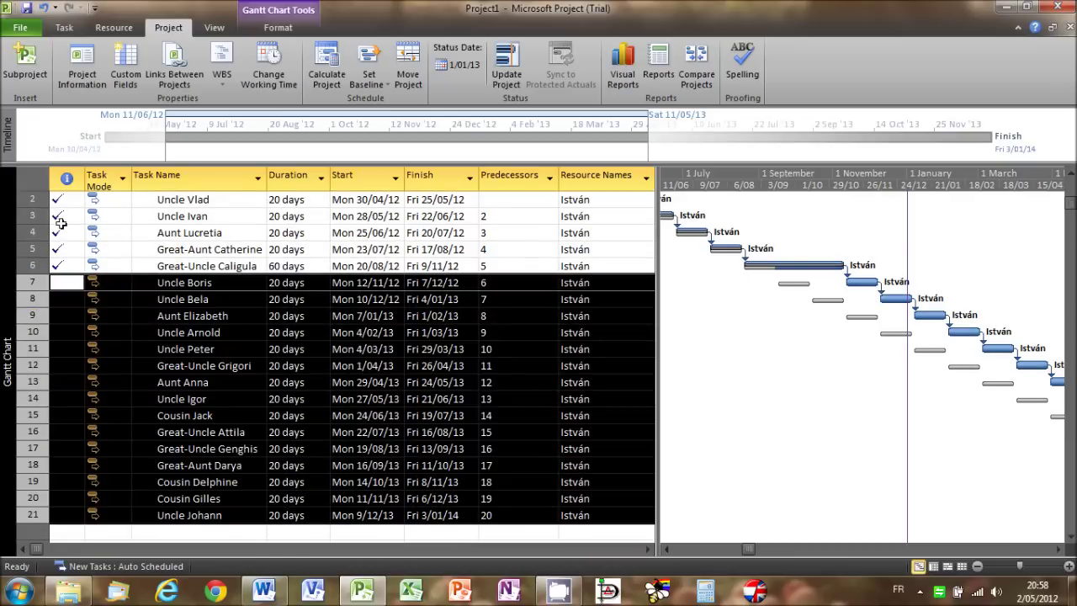
{"action": "left_click", "coordinate": [65, 28]}
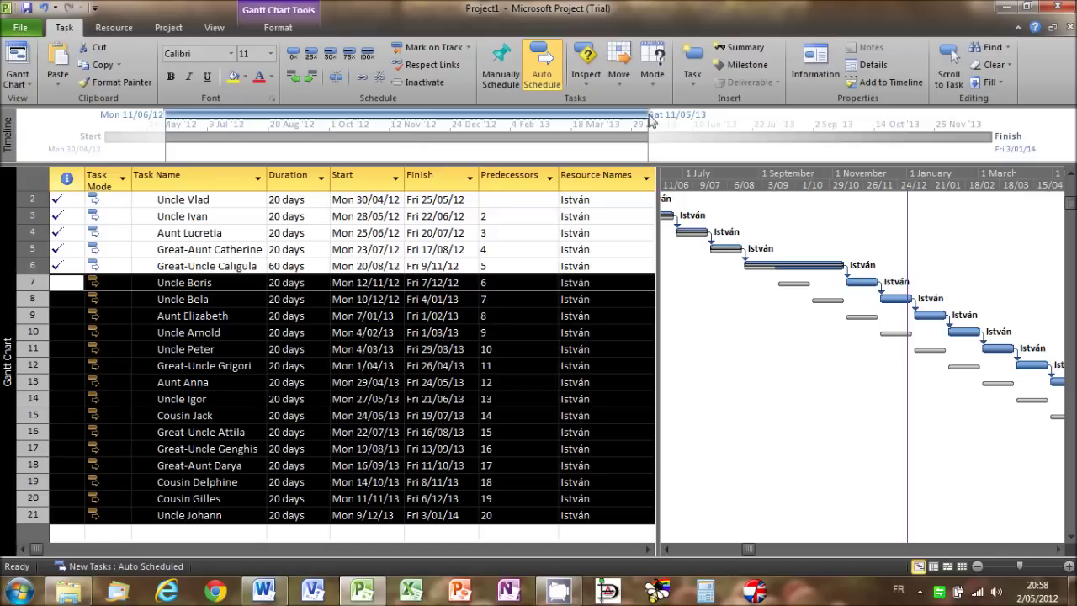
{"action": "left_click", "coordinate": [813, 71]}
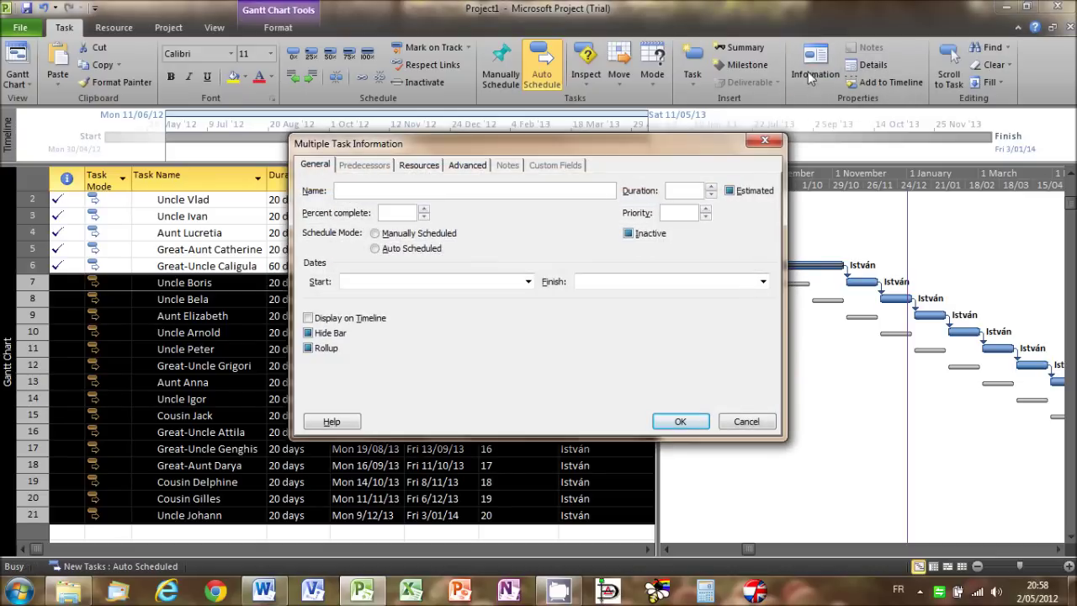
{"action": "left_click", "coordinate": [728, 191]}
{"action": "left_click", "coordinate": [690, 191]}
{"action": "type", "text": "15d"}
{"action": "key", "text": "Return"}
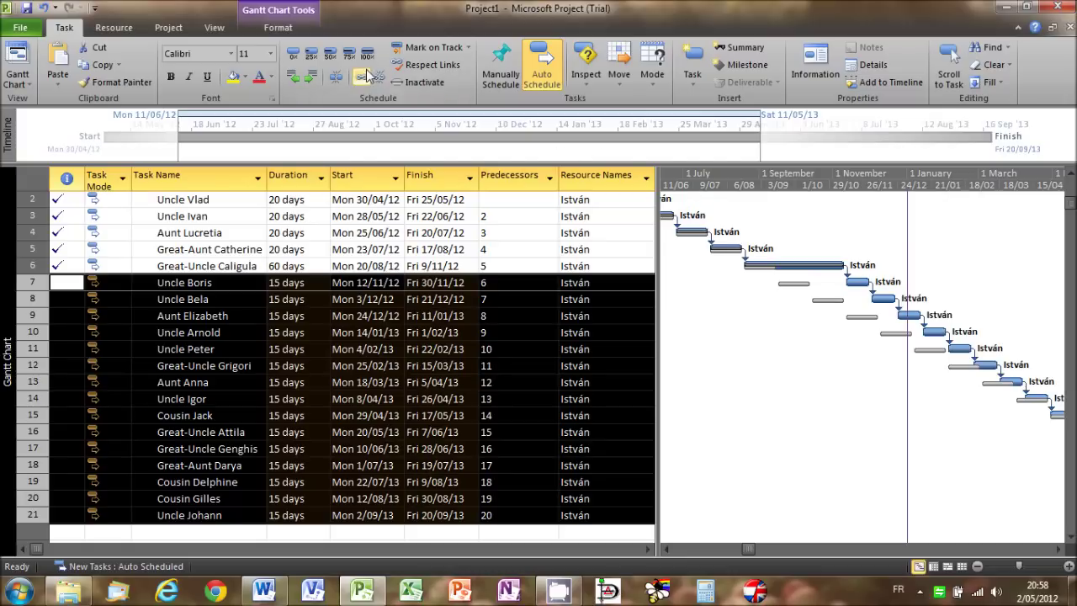
Mark the selected tasks 7 through 21 as 100% complete and set the project's status date to 21/09/13
{"action": "left_click", "coordinate": [368, 56]}
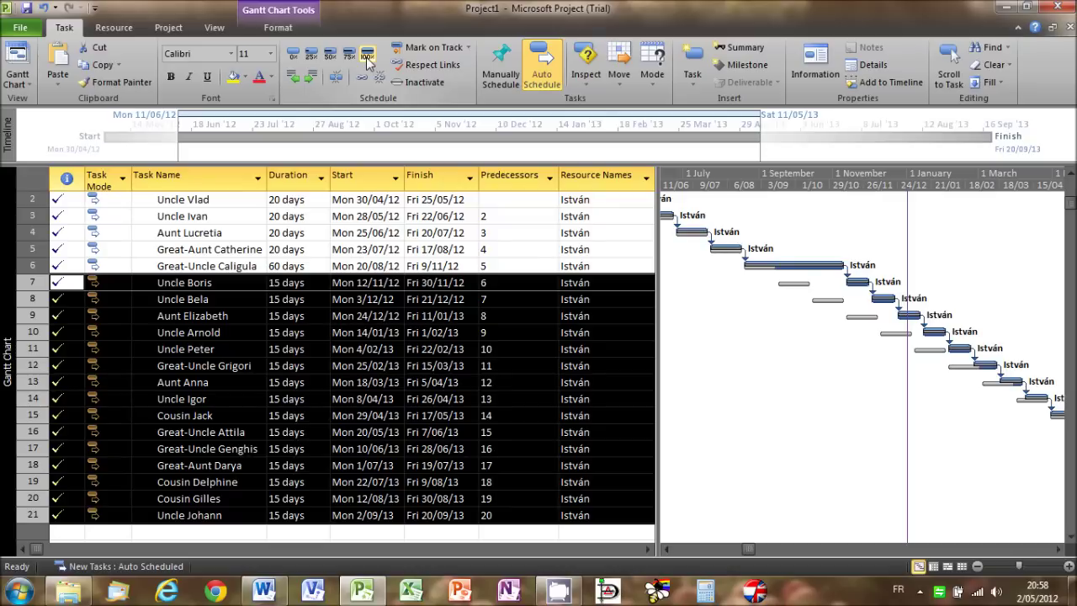
{"action": "left_click", "coordinate": [167, 29]}
{"action": "left_click", "coordinate": [454, 68]}
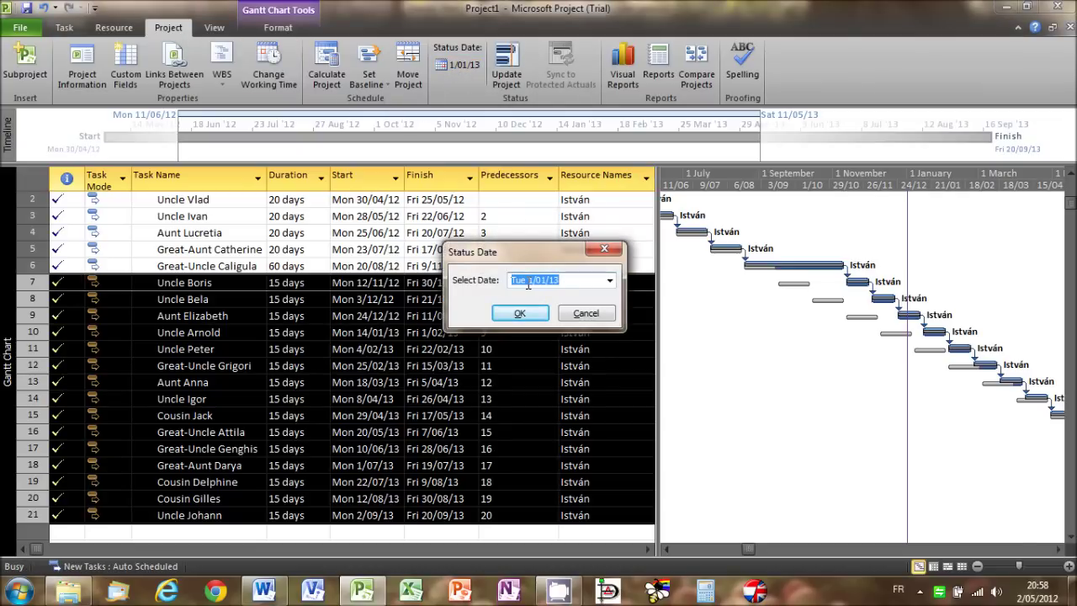
{"action": "type", "text": "21/09/13"}
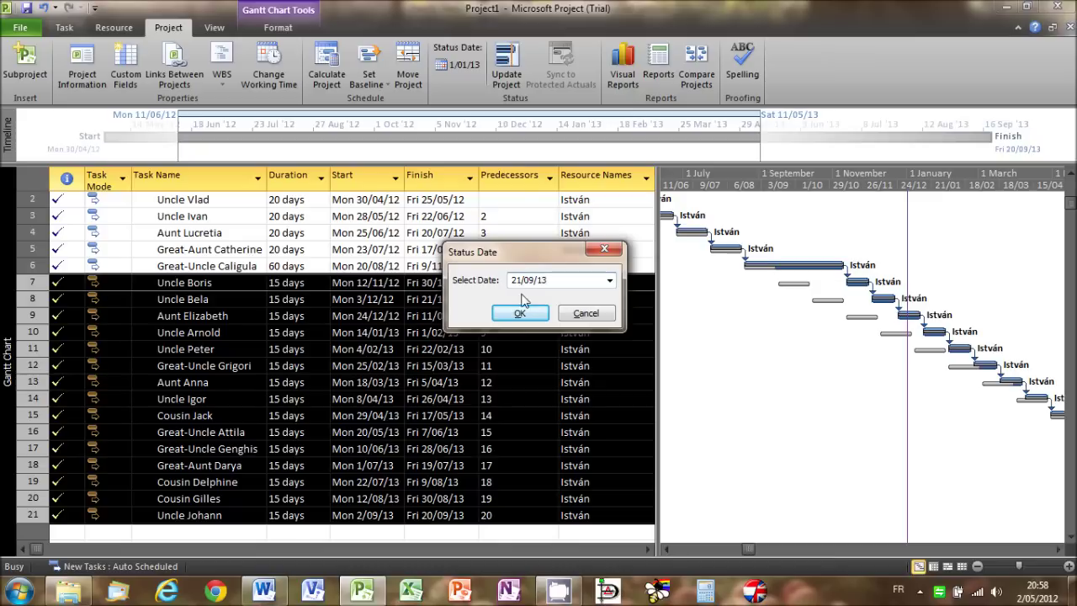
{"action": "left_click", "coordinate": [520, 311]}
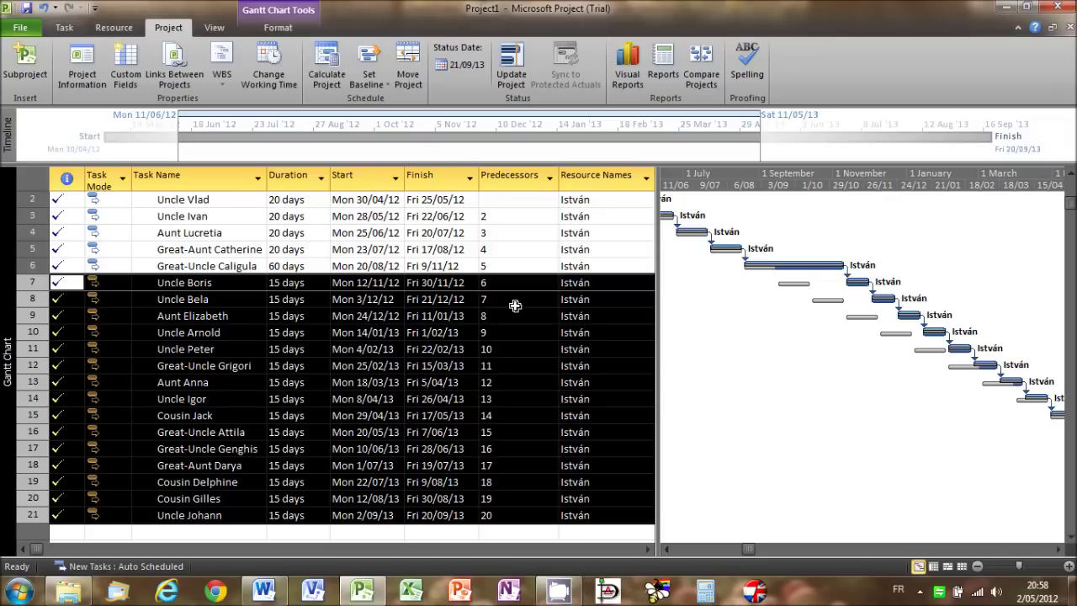
Show the Earned Value Cost Indicators table for the completed project to review its cost performance
{"action": "left_click", "coordinate": [38, 184]}
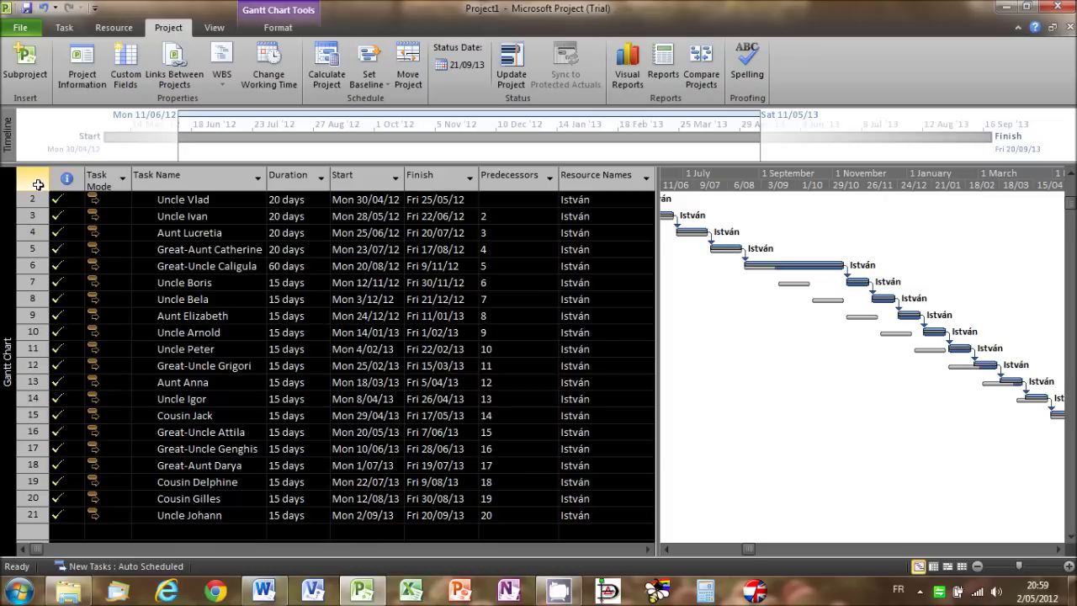
{"action": "right_click", "coordinate": [38, 184]}
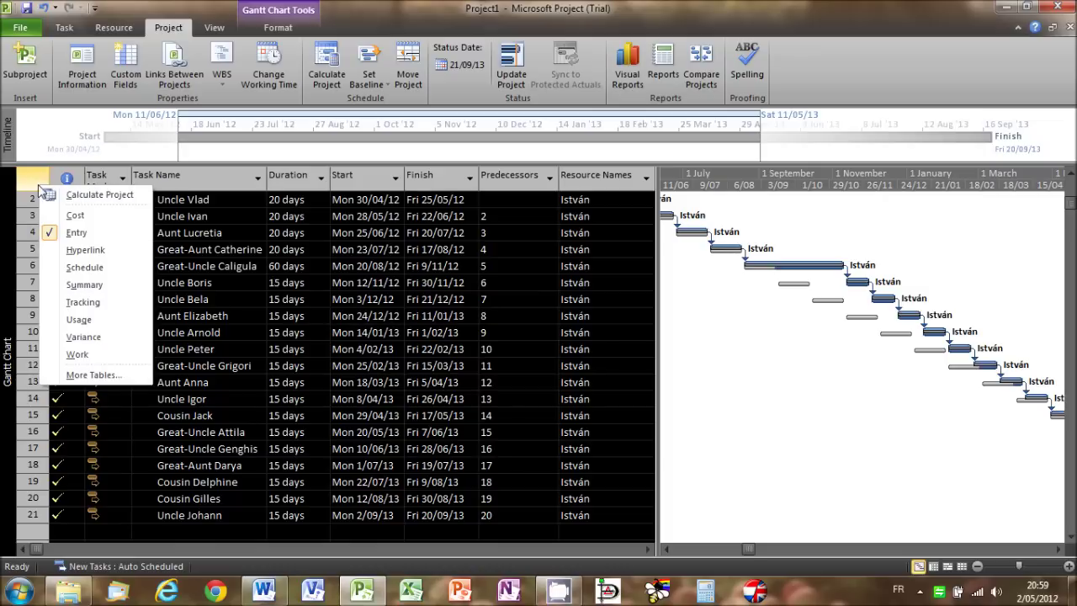
{"action": "left_click", "coordinate": [94, 375]}
{"action": "left_click", "coordinate": [198, 143]}
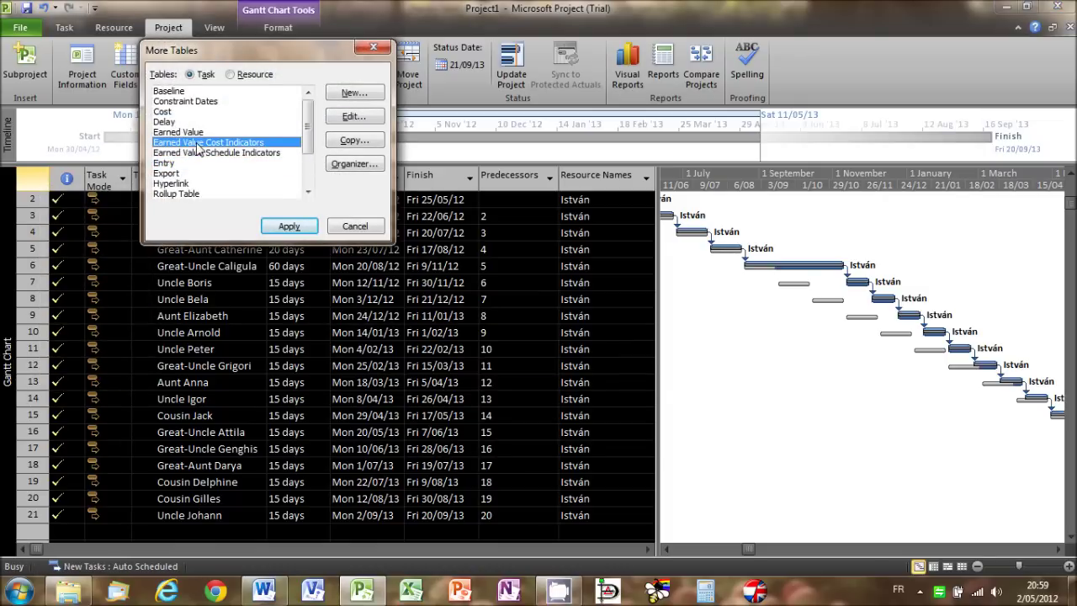
{"action": "left_click", "coordinate": [288, 226]}
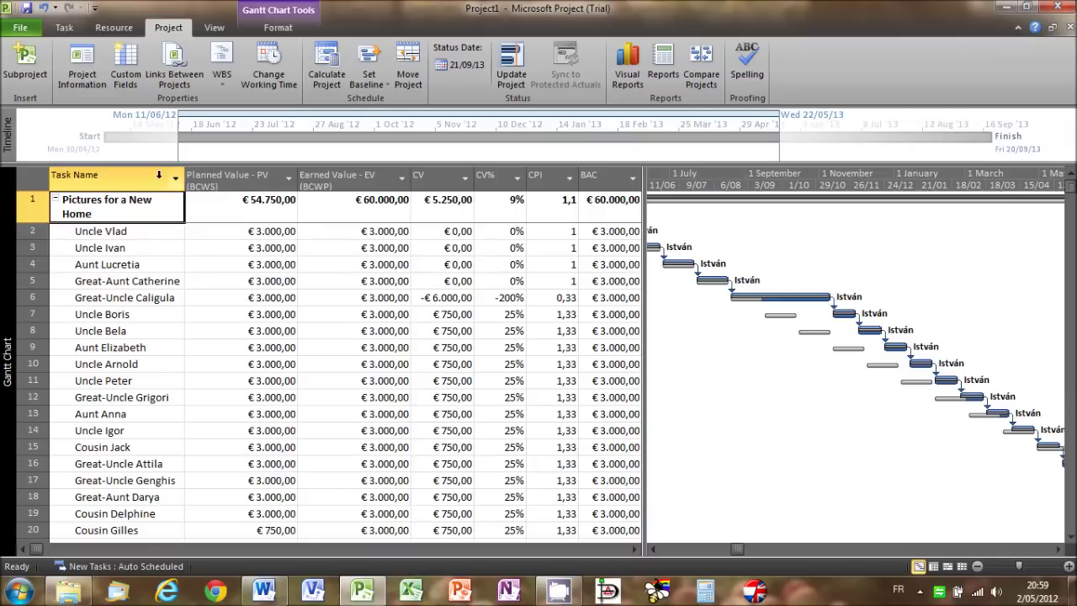
Show the Earned Value Schedule Indicators table for the completed project to review its schedule performance
{"action": "right_click", "coordinate": [32, 175]}
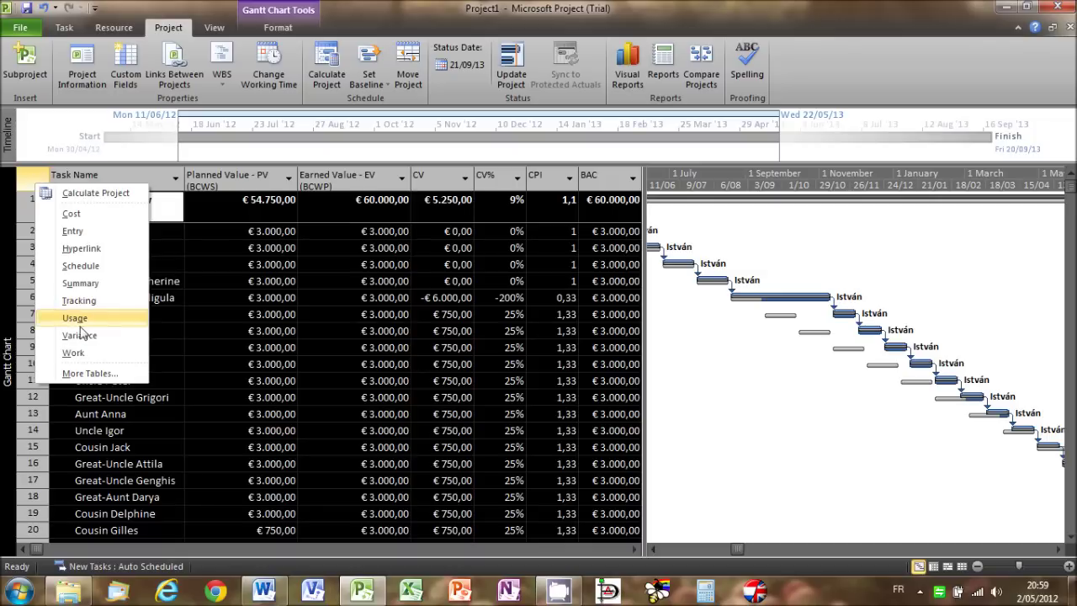
{"action": "left_click", "coordinate": [84, 371]}
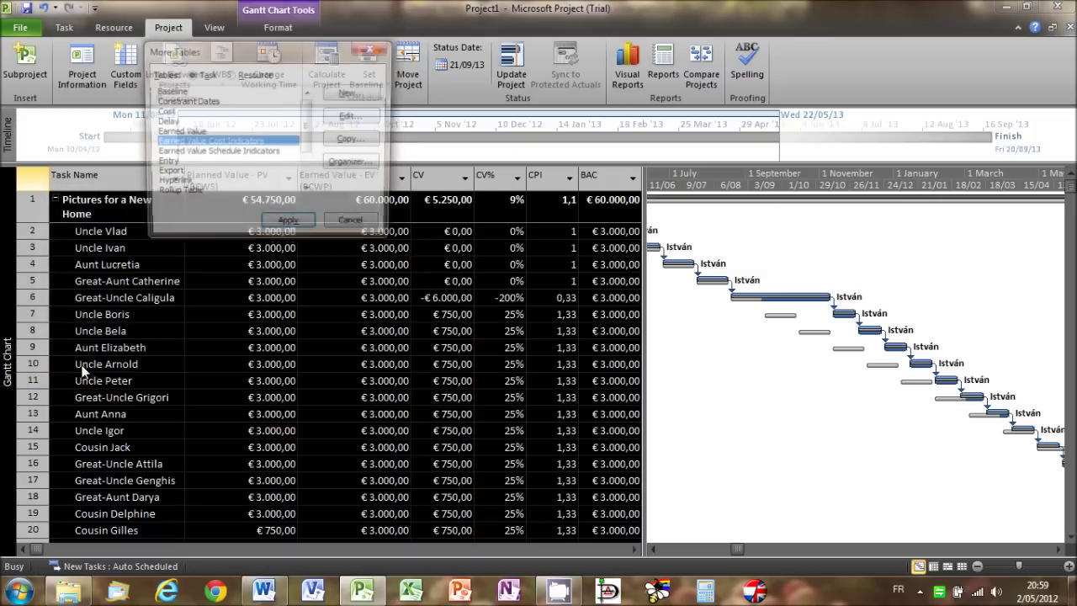
{"action": "left_click", "coordinate": [192, 152]}
{"action": "left_click", "coordinate": [288, 225]}
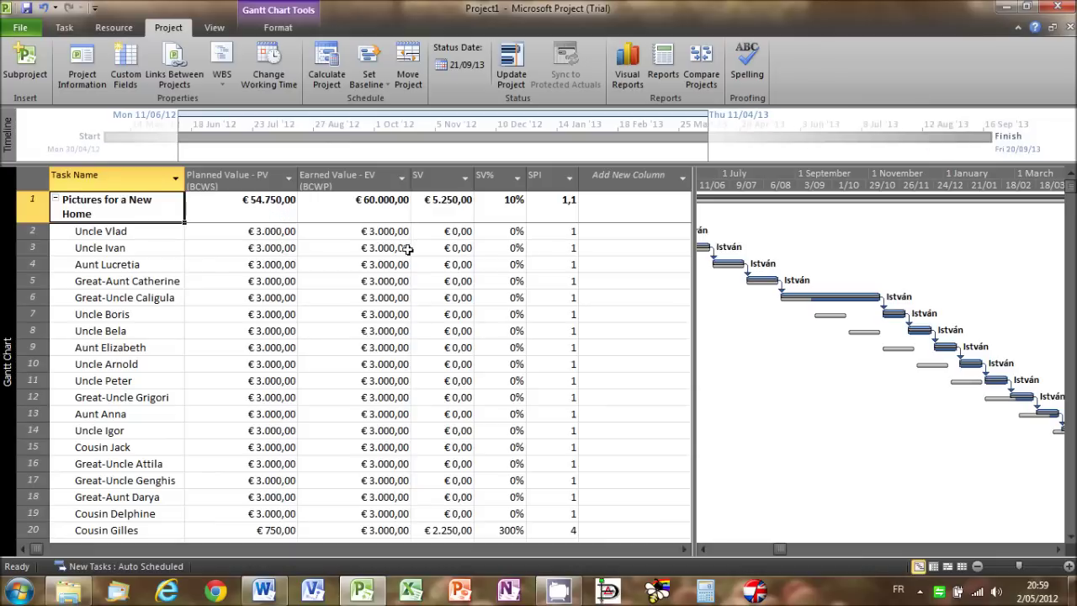